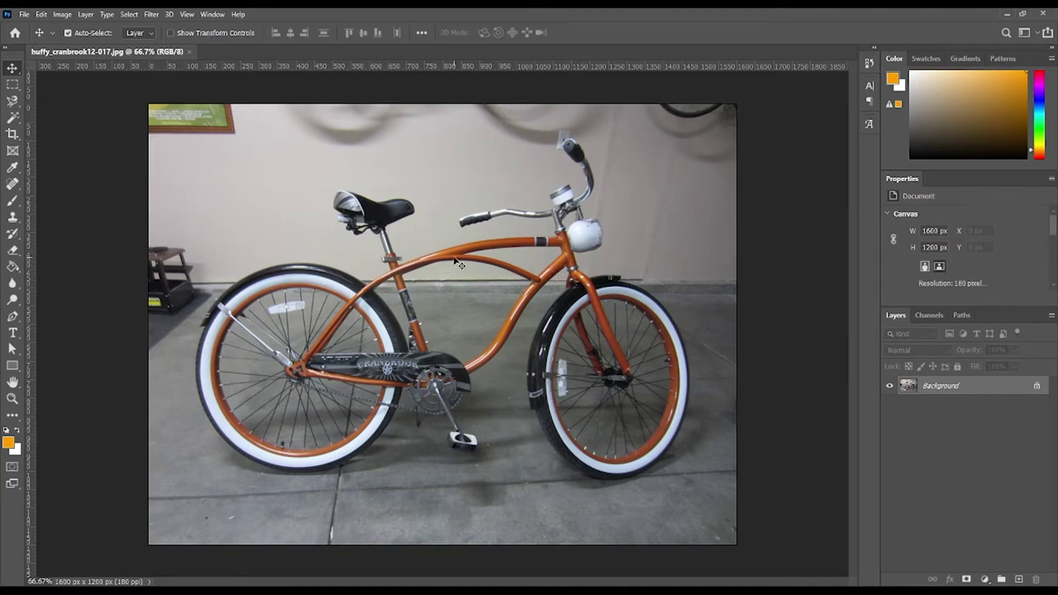
{"action": "scroll", "coordinate": [397, 230], "scroll_direction": "up", "scroll_amount": 2}
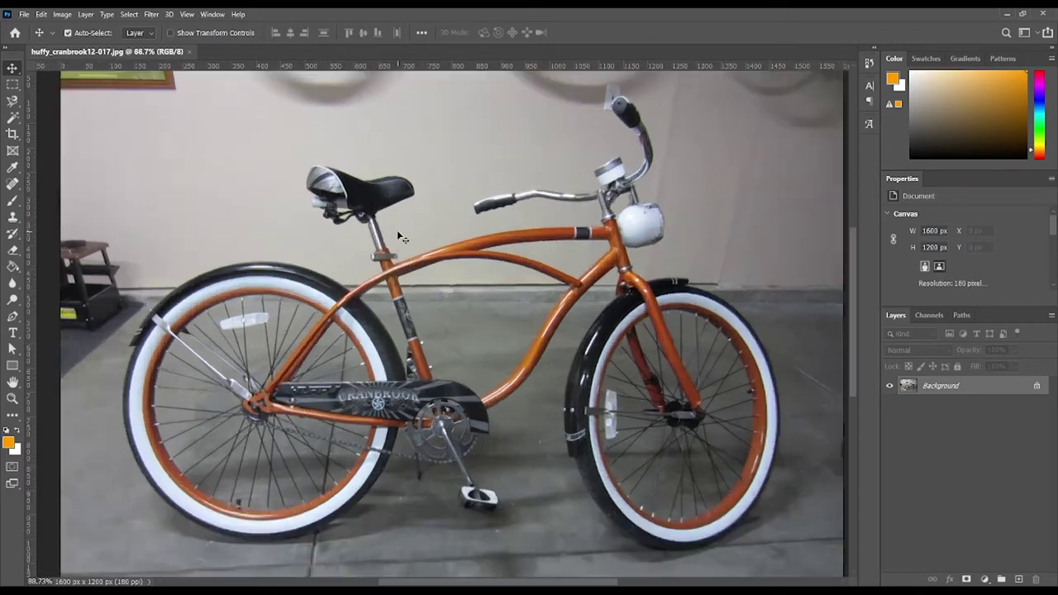
{"action": "scroll", "coordinate": [397, 230], "scroll_direction": "up", "scroll_amount": 2}
{"action": "scroll", "coordinate": [328, 242], "scroll_direction": "up", "scroll_amount": 2}
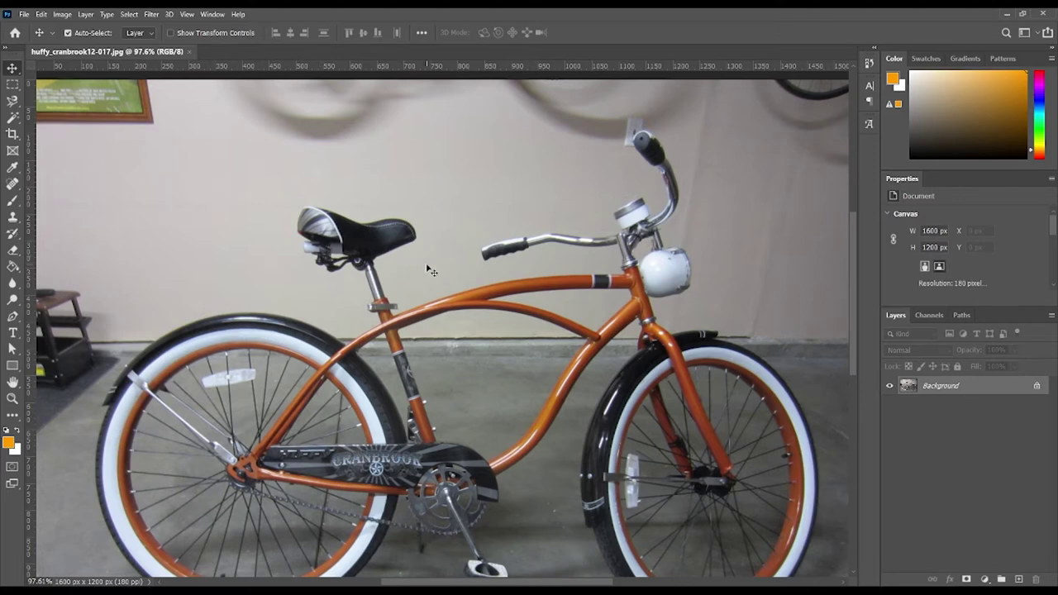
{"action": "scroll", "coordinate": [431, 270], "scroll_direction": "down", "scroll_amount": 1}
{"action": "scroll", "coordinate": [431, 270], "scroll_direction": "down", "scroll_amount": 1}
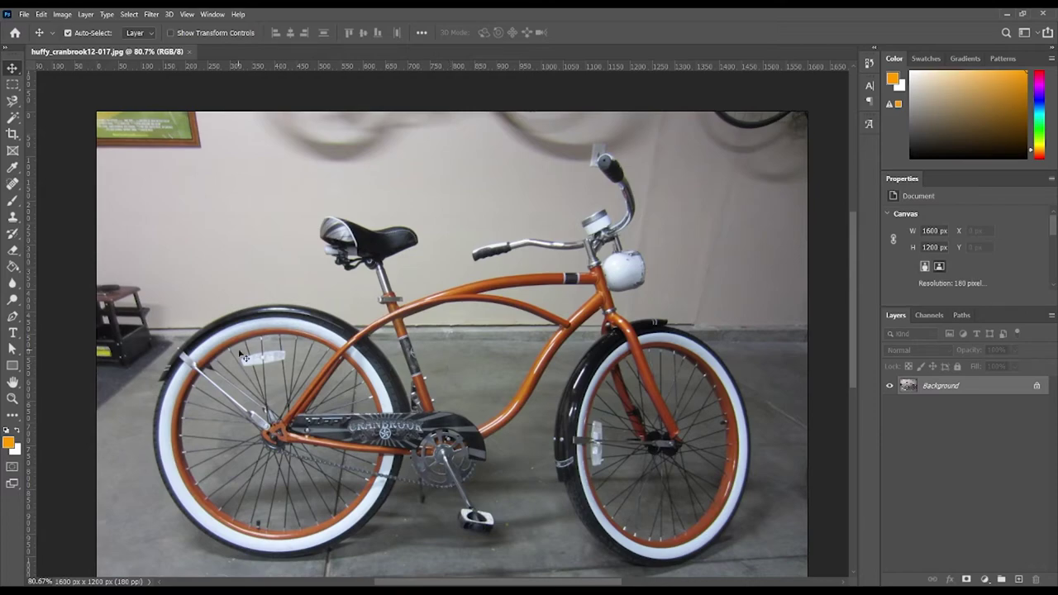
{"action": "scroll", "coordinate": [301, 360], "scroll_direction": "up", "scroll_amount": 5}
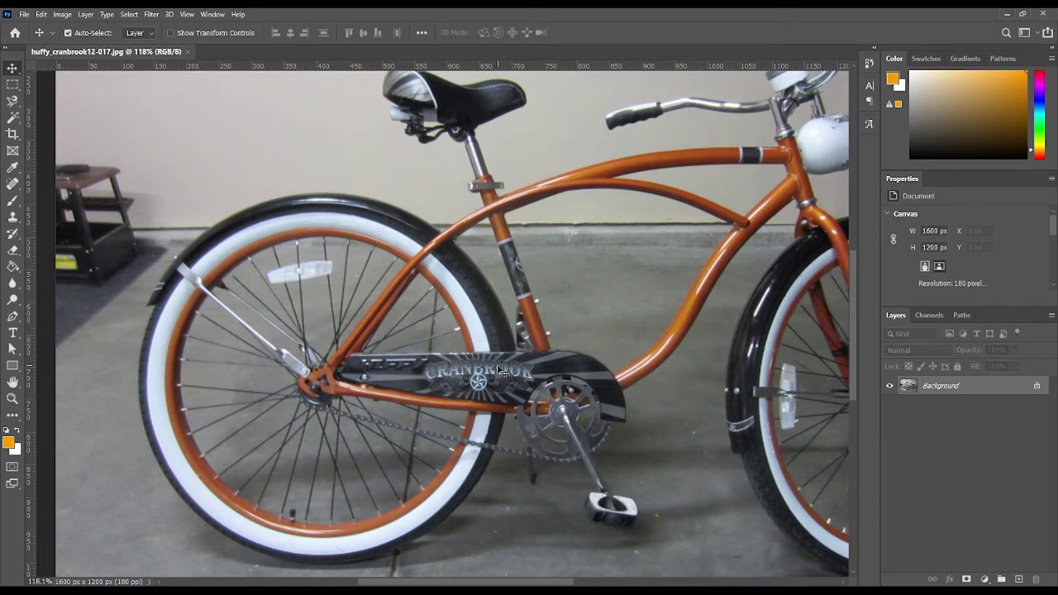
{"action": "scroll", "coordinate": [504, 371], "scroll_direction": "down", "scroll_amount": 2}
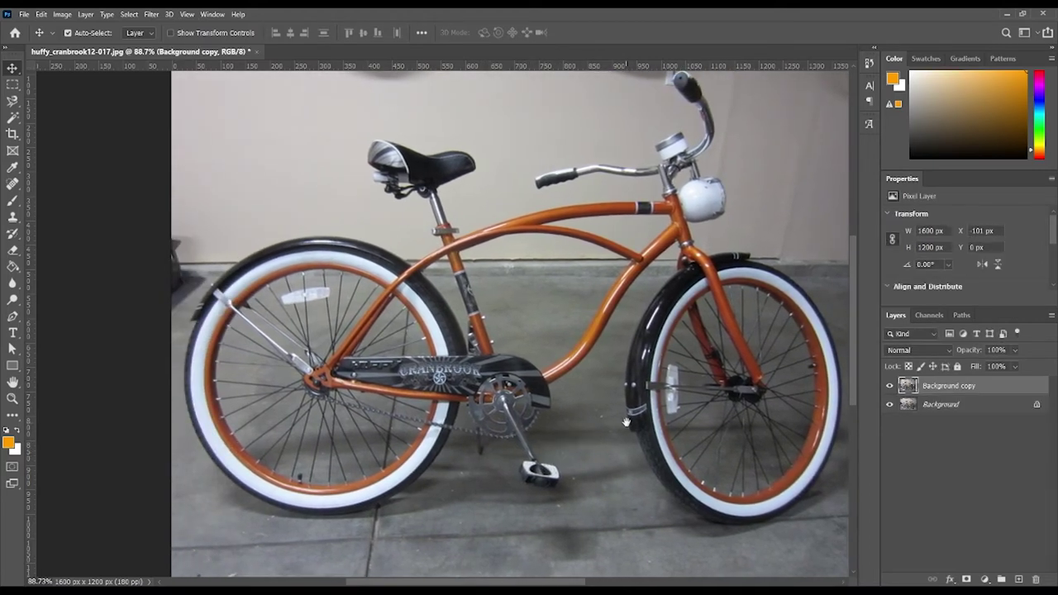
{"action": "mouse_move", "coordinate": [520, 438]}
{"action": "left_mouse_down"}
{"action": "mouse_move", "coordinate": [573, 420]}
{"action": "mouse_move", "coordinate": [555, 420]}
{"action": "left_mouse_up"}
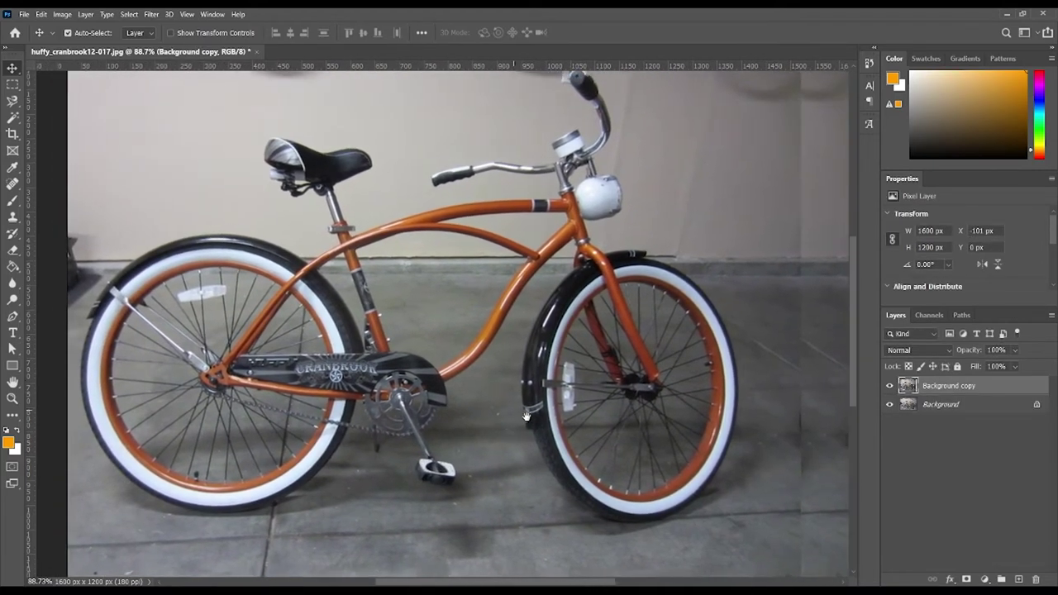
{"action": "key", "text": "ctrl+z"}
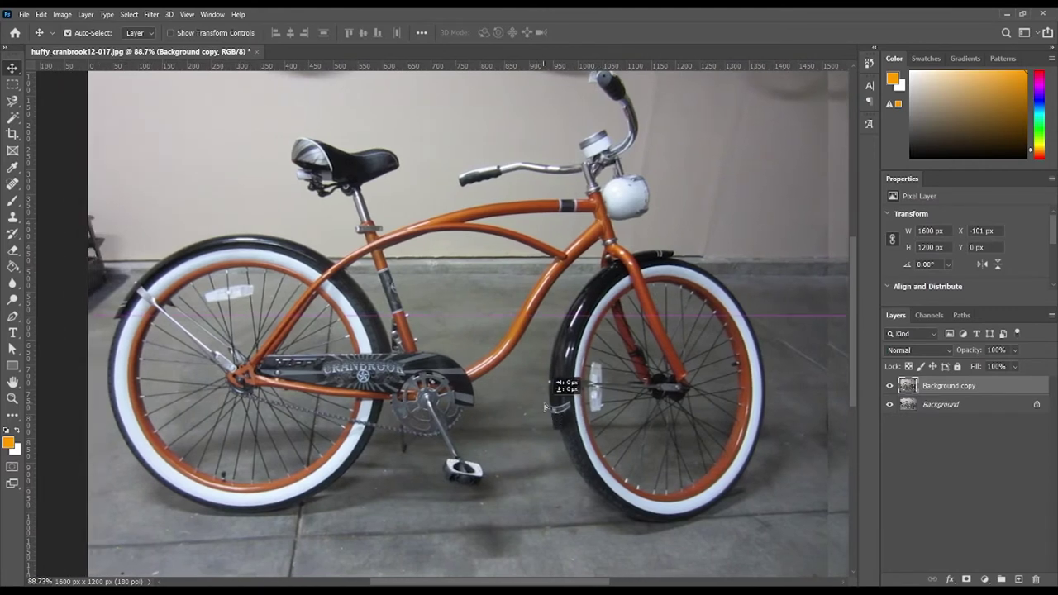
{"action": "key", "text": "ctrl+z"}
{"action": "key", "text": "ctrl+z"}
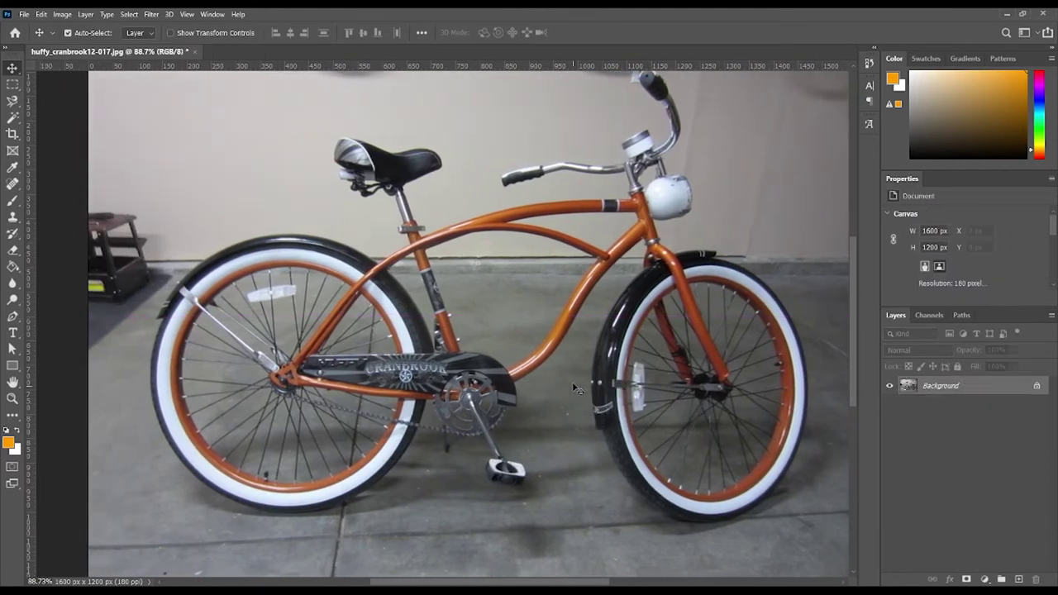
{"action": "left_click_drag", "start_coordinate": [572, 402], "coordinate": [572, 363]}
{"action": "left_click", "coordinate": [581, 255]}
{"action": "scroll", "coordinate": [391, 161], "scroll_direction": "up", "scroll_amount": 1}
{"action": "scroll", "coordinate": [423, 157], "scroll_direction": "up", "scroll_amount": 1}
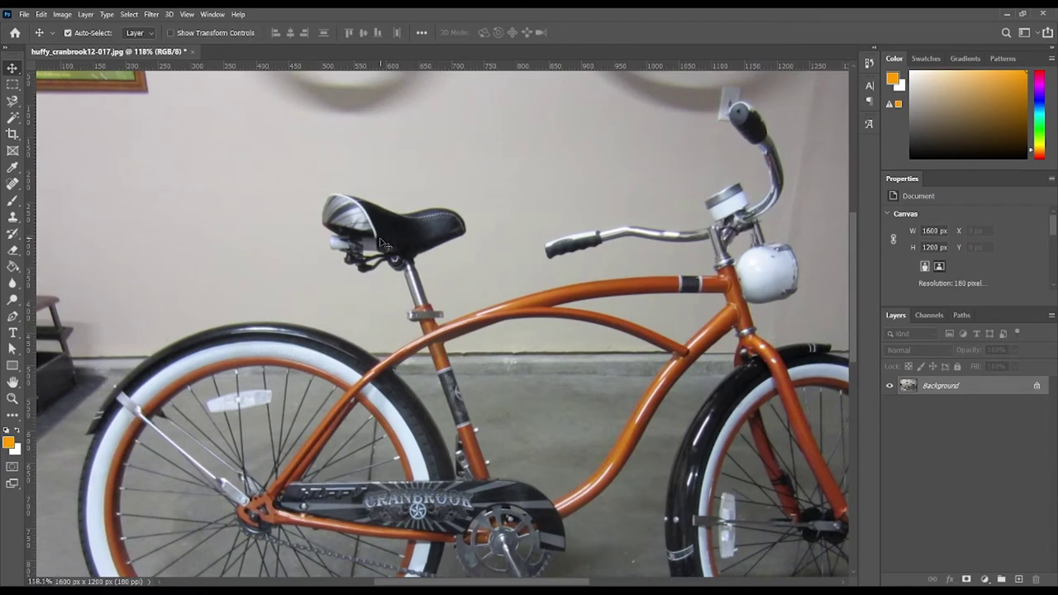
{"action": "left_click_drag", "start_coordinate": [493, 289], "coordinate": [457, 233]}
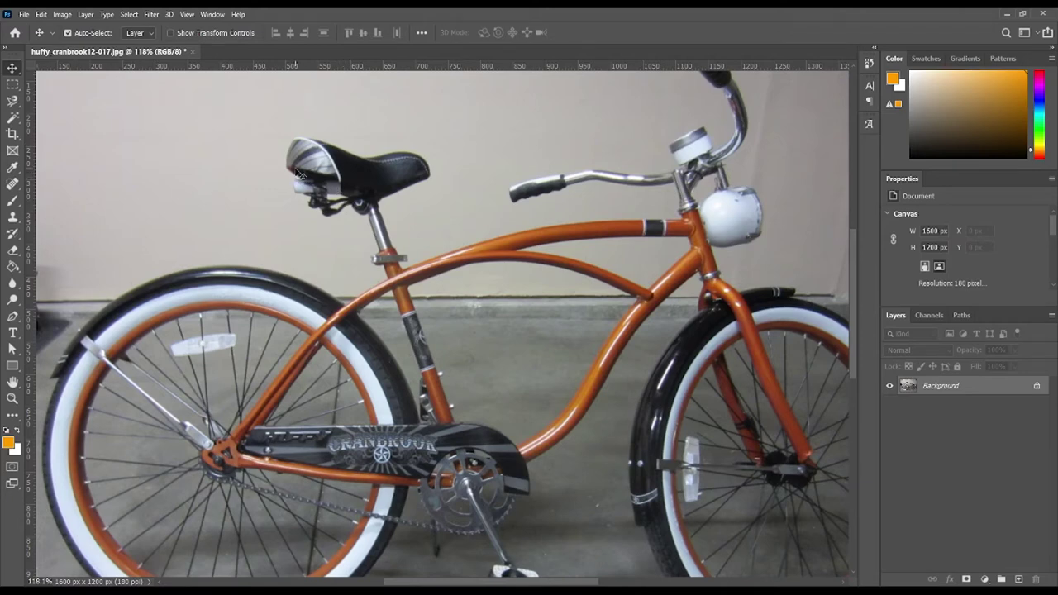
{"action": "left_click_drag", "start_coordinate": [512, 243], "coordinate": [450, 263]}
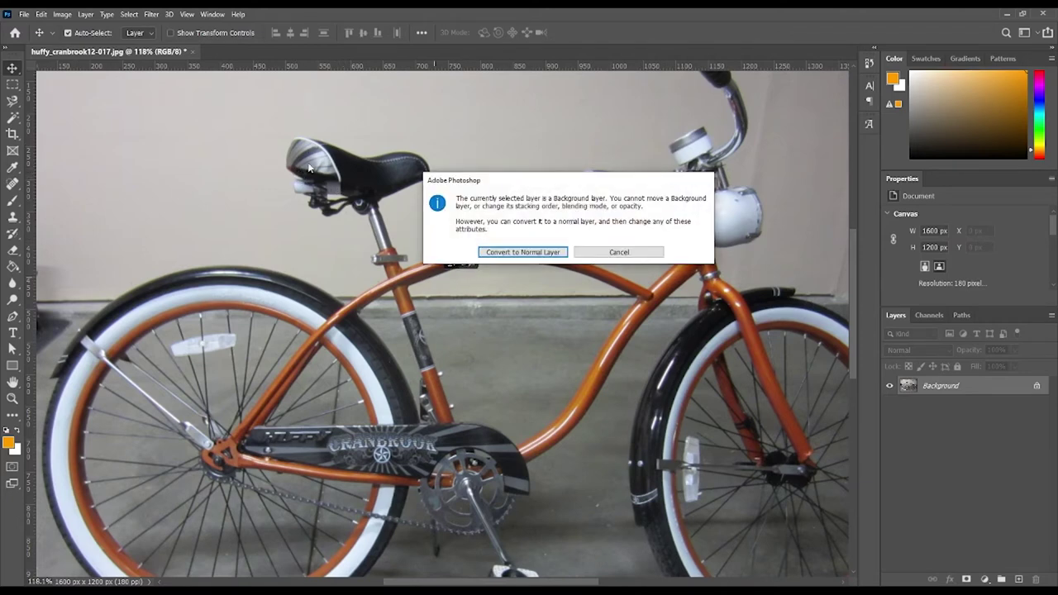
{"action": "left_click", "coordinate": [619, 252]}
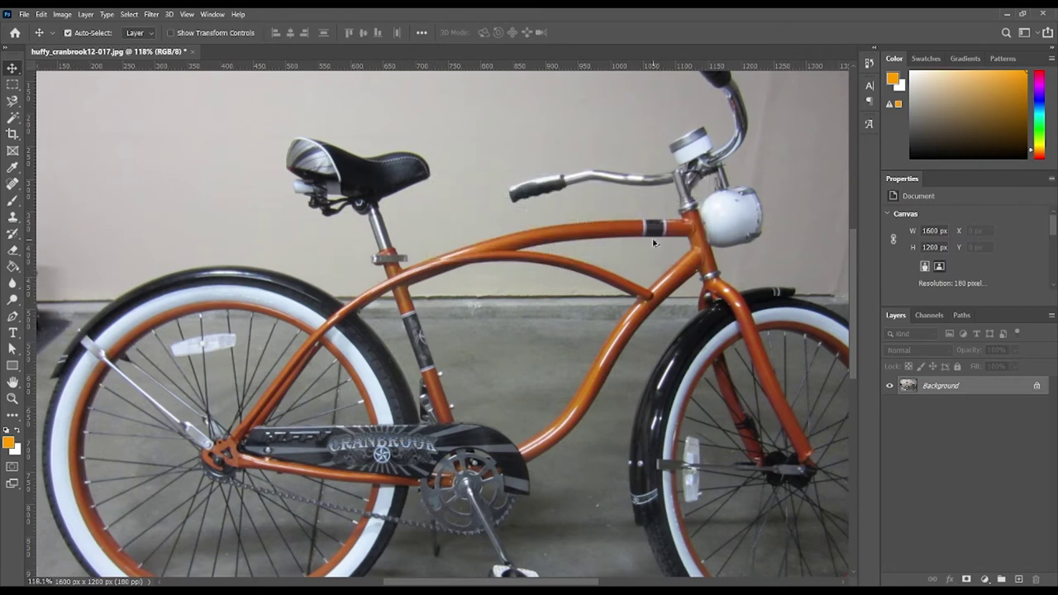
{"action": "left_click_drag", "start_coordinate": [526, 204], "coordinate": [422, 265]}
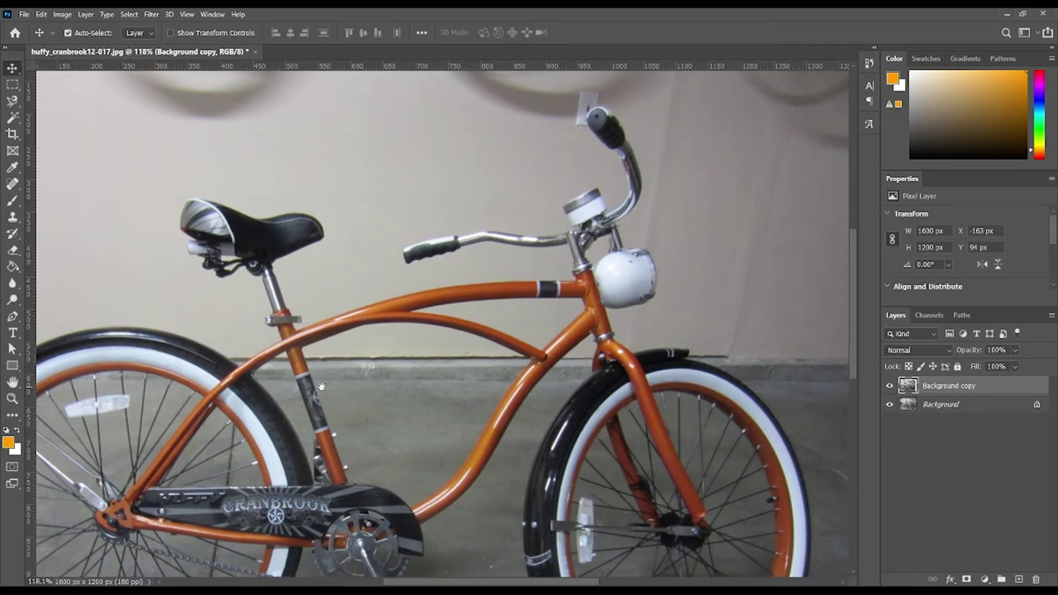
{"action": "scroll", "coordinate": [414, 265], "scroll_direction": "down", "scroll_amount": 3}
{"action": "scroll", "coordinate": [331, 260], "scroll_direction": "left", "scroll_amount": 3}
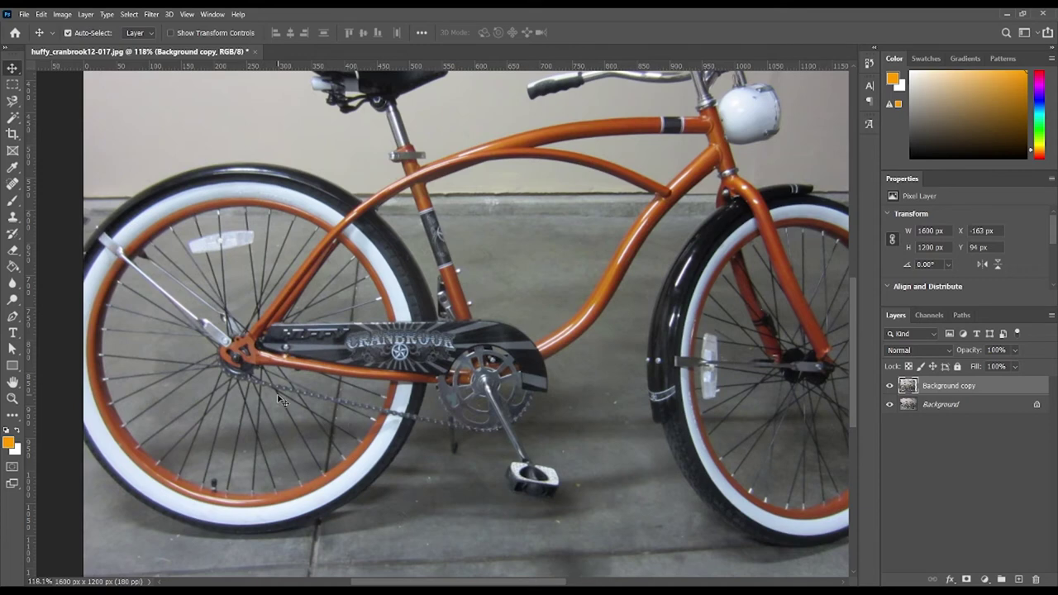
{"action": "right_click", "coordinate": [948, 394]}
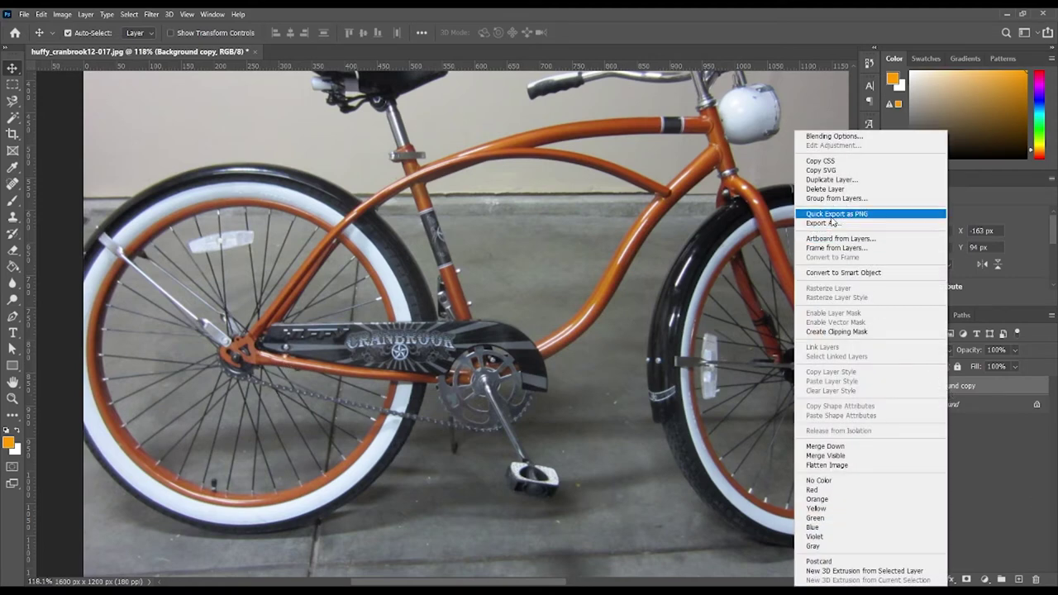
{"action": "left_click", "coordinate": [825, 189]}
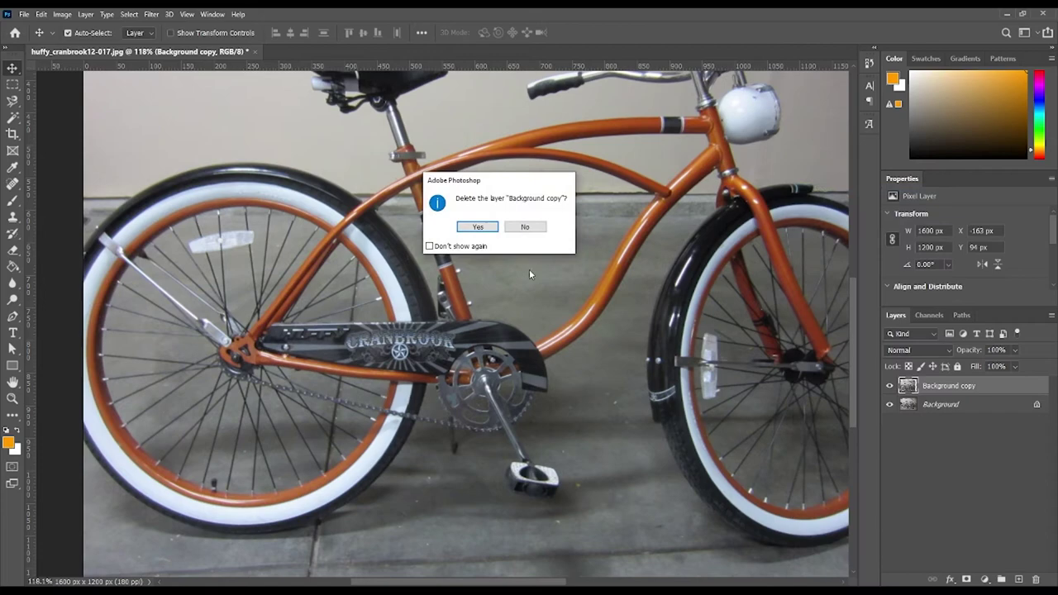
{"action": "left_click", "coordinate": [477, 227]}
{"action": "key", "text": "ctrl+0"}
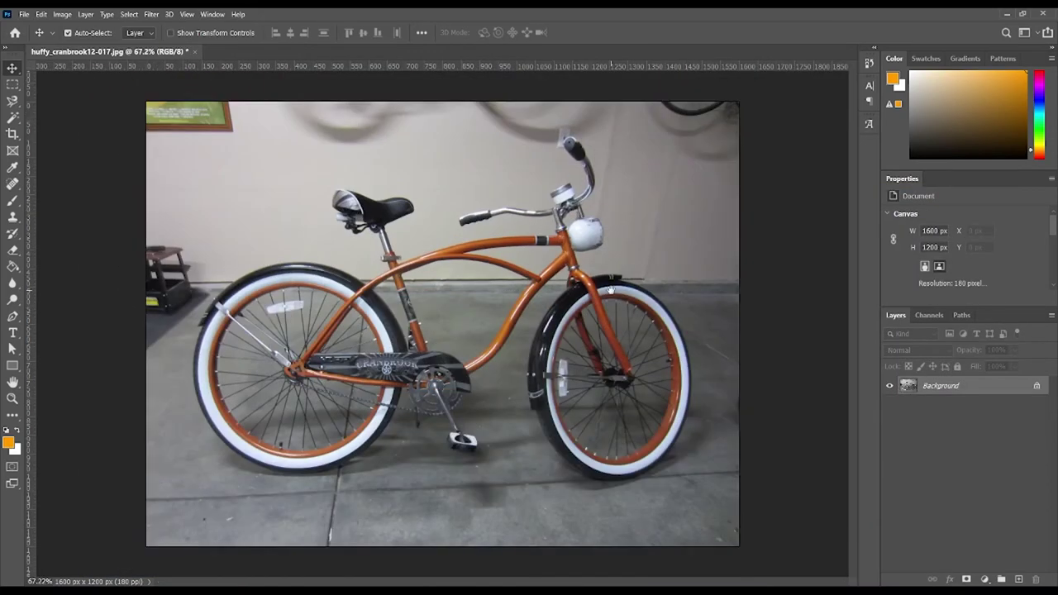
Step: Select the Pen tool in Path mode and zoom in on the bike's top tube
{"action": "scroll", "coordinate": [436, 270], "scroll_direction": "up", "scroll_amount": 2}
{"action": "left_click_drag", "start_coordinate": [426, 213], "coordinate": [431, 227]}
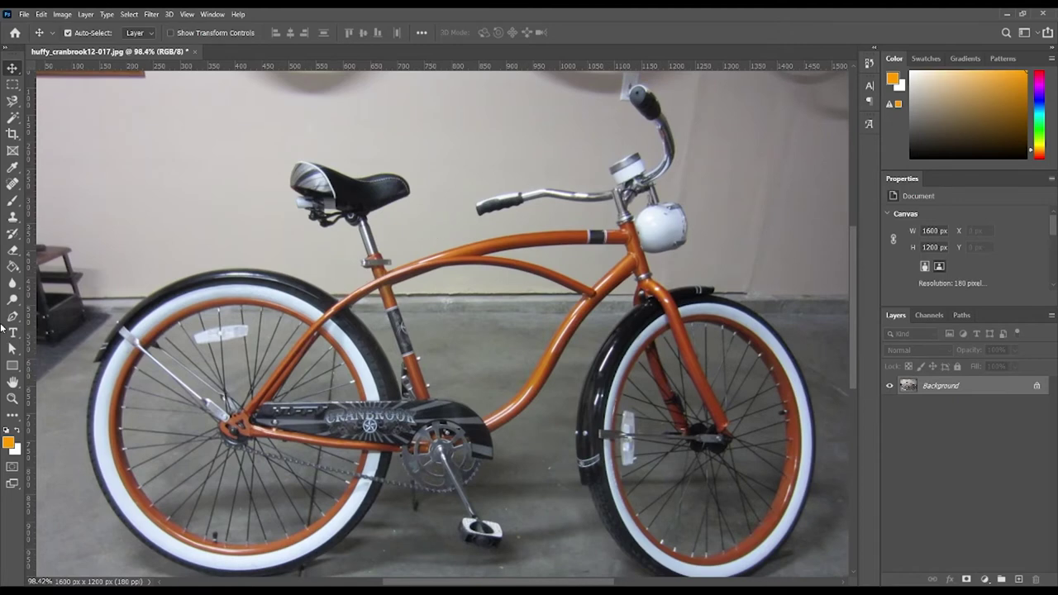
{"action": "left_click", "coordinate": [13, 317]}
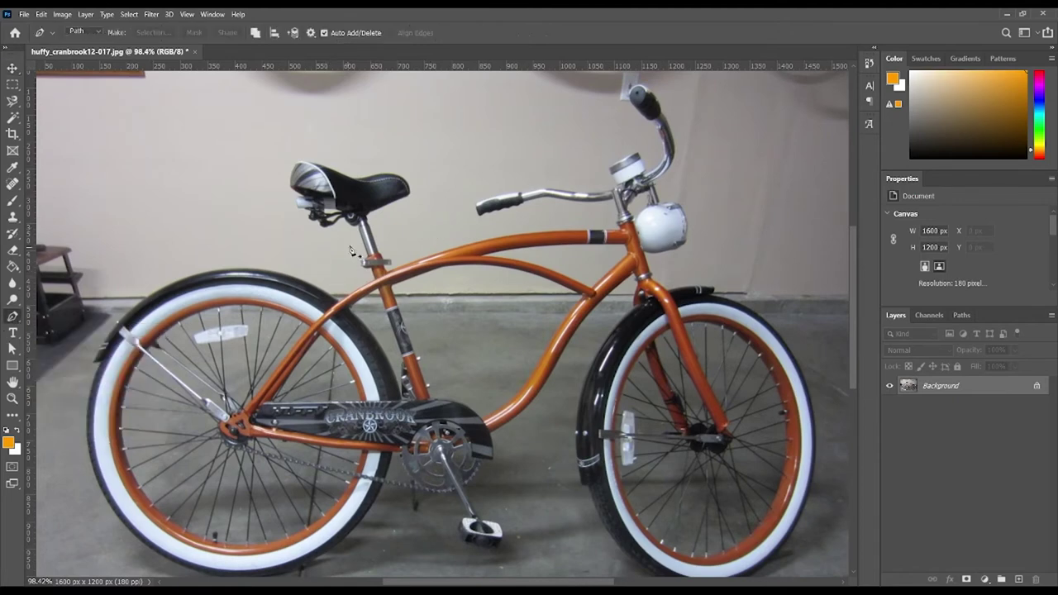
{"action": "scroll", "coordinate": [405, 306], "scroll_direction": "up", "scroll_amount": 1}
{"action": "key", "text": "super"}
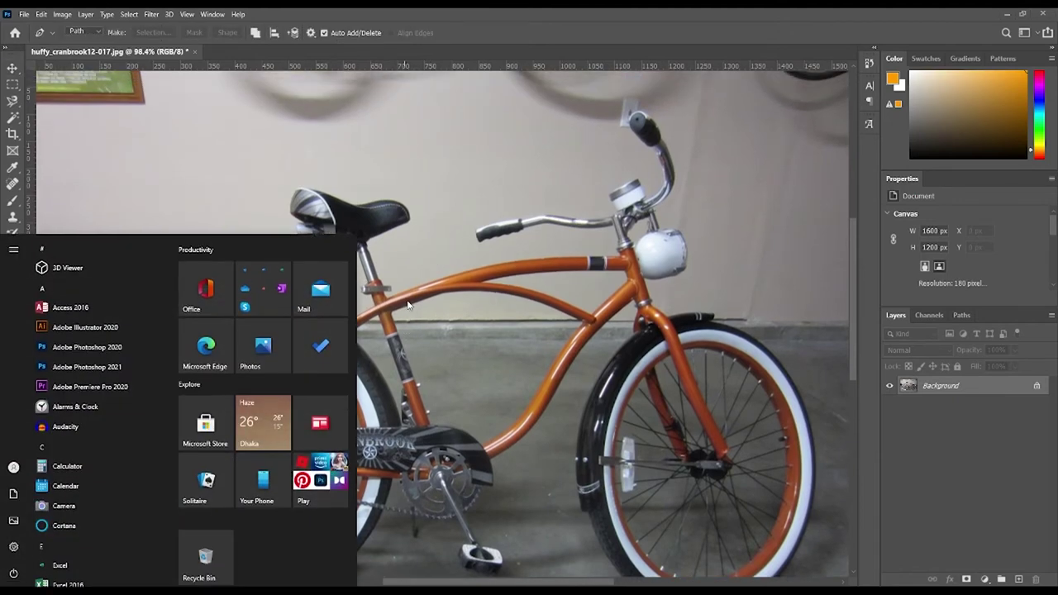
{"action": "key", "text": "super"}
{"action": "scroll", "coordinate": [427, 312], "scroll_direction": "up", "scroll_amount": 2}
{"action": "mouse_move", "coordinate": [426, 312]}
{"action": "left_mouse_down"}
{"action": "mouse_move", "coordinate": [384, 250]}
{"action": "mouse_move", "coordinate": [423, 316]}
{"action": "mouse_move", "coordinate": [227, 276]}
{"action": "left_mouse_up"}
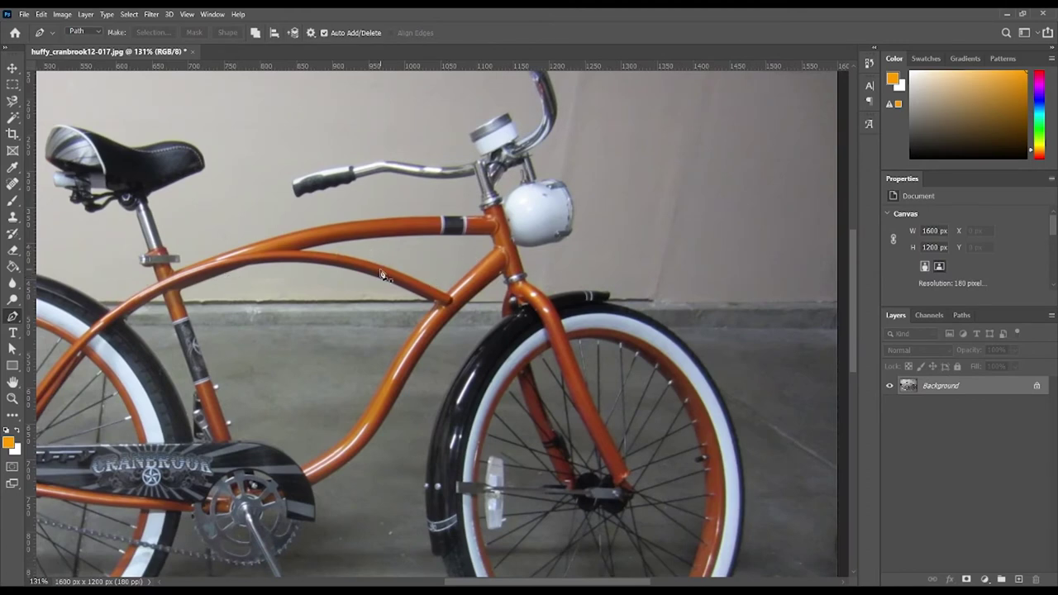
{"action": "scroll", "coordinate": [382, 274], "scroll_direction": "up", "scroll_amount": 2}
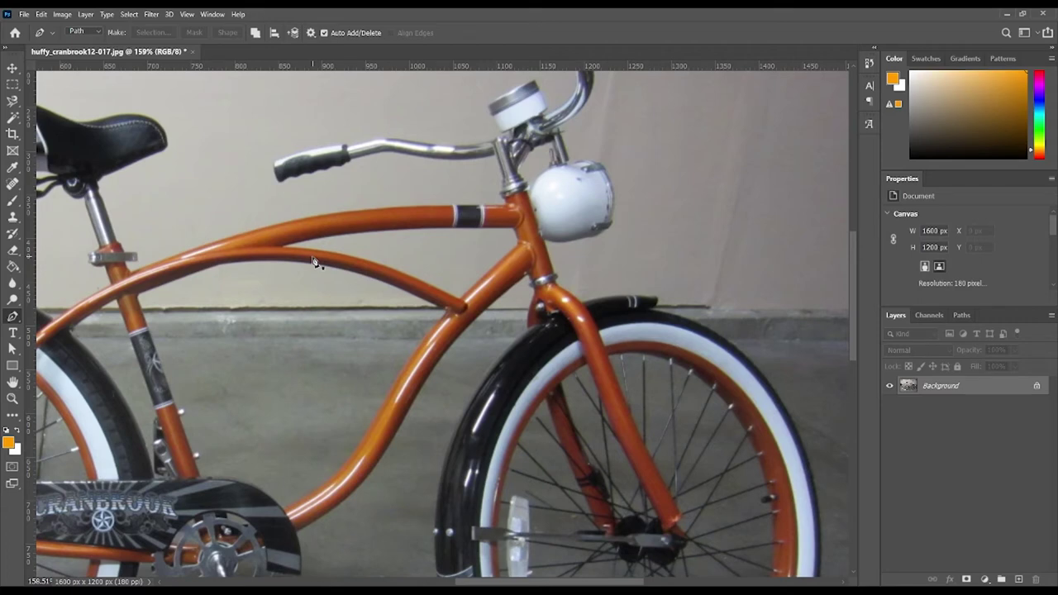
{"action": "scroll", "coordinate": [314, 263], "scroll_direction": "up", "scroll_amount": 2}
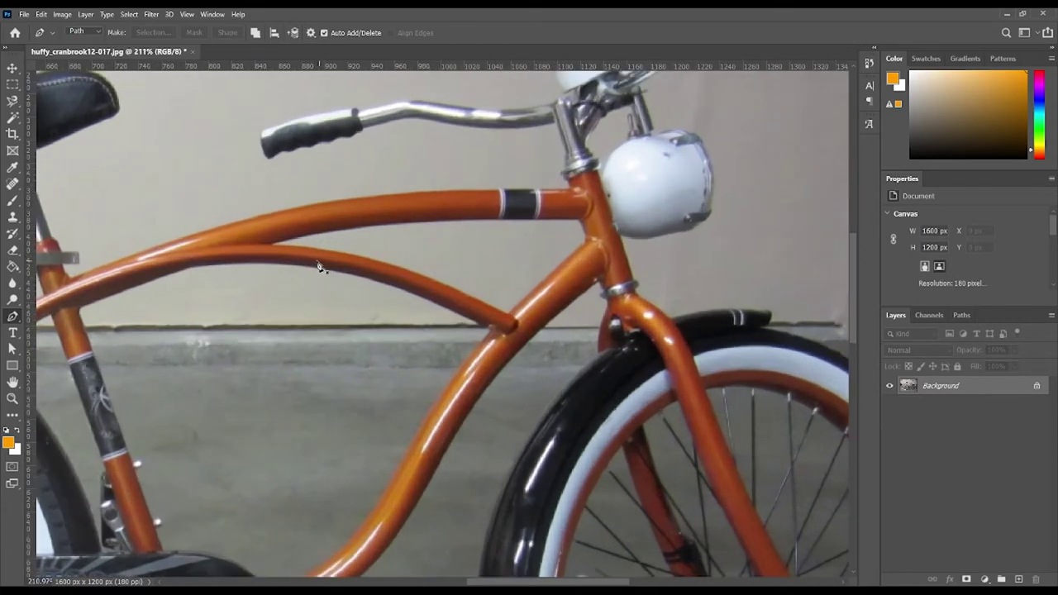
Step: Trace the top tube with pen anchors from seat post to head tube, closing the outline
{"action": "left_click", "coordinate": [275, 245]}
{"action": "left_click_drag", "start_coordinate": [437, 221], "coordinate": [465, 223]}
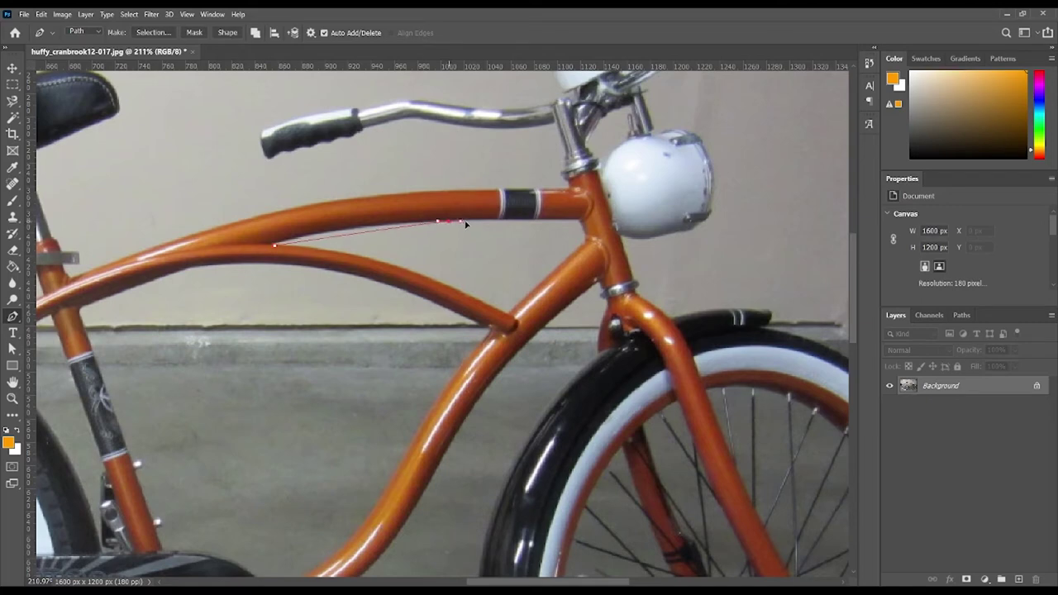
{"action": "key", "text": "ctrl+z"}
{"action": "left_click", "coordinate": [355, 221]}
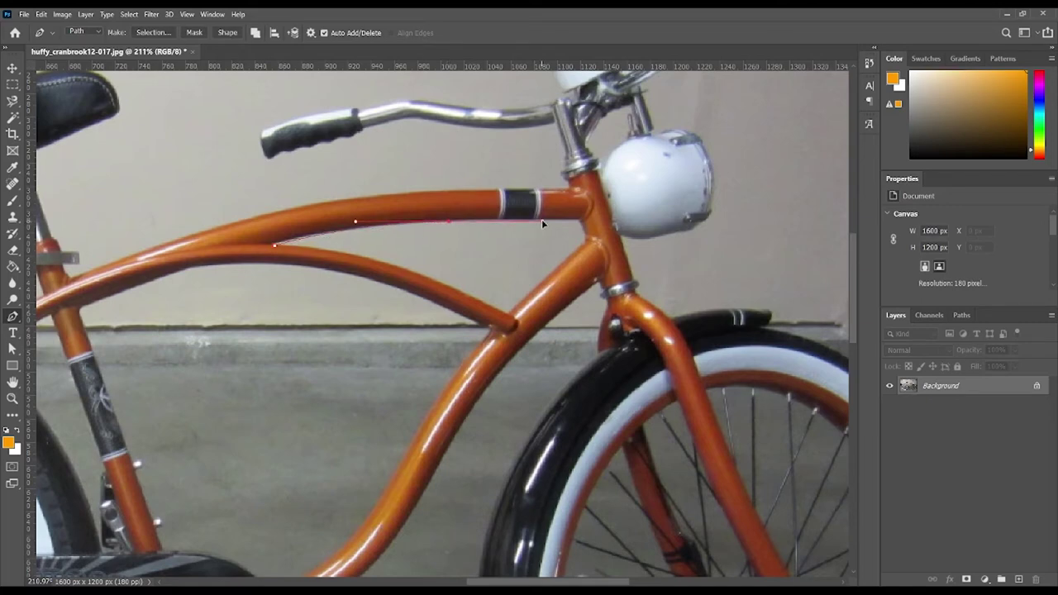
{"action": "left_click", "coordinate": [449, 222]}
{"action": "left_click", "coordinate": [575, 192]}
{"action": "left_click_drag", "start_coordinate": [310, 202], "coordinate": [238, 219]}
{"action": "left_click", "coordinate": [259, 216]}
{"action": "left_click", "coordinate": [275, 245]}
{"action": "scroll", "coordinate": [368, 258], "scroll_direction": "down", "scroll_amount": 3}
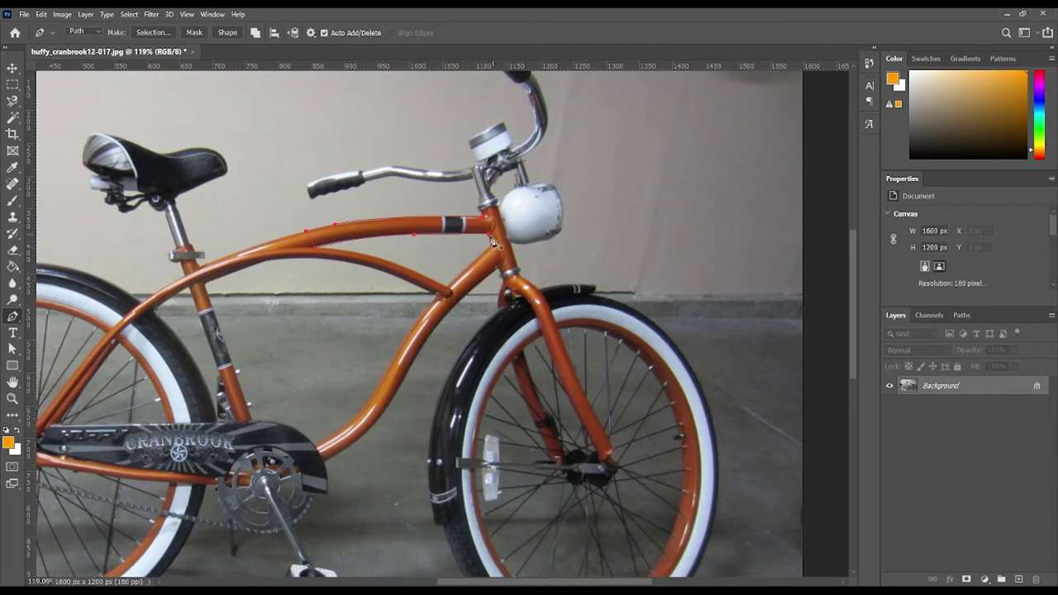
{"action": "left_click", "coordinate": [314, 250]}
Step: Save the top-tube work path as Path 1 from the Paths panel menu
{"action": "left_click", "coordinate": [963, 315]}
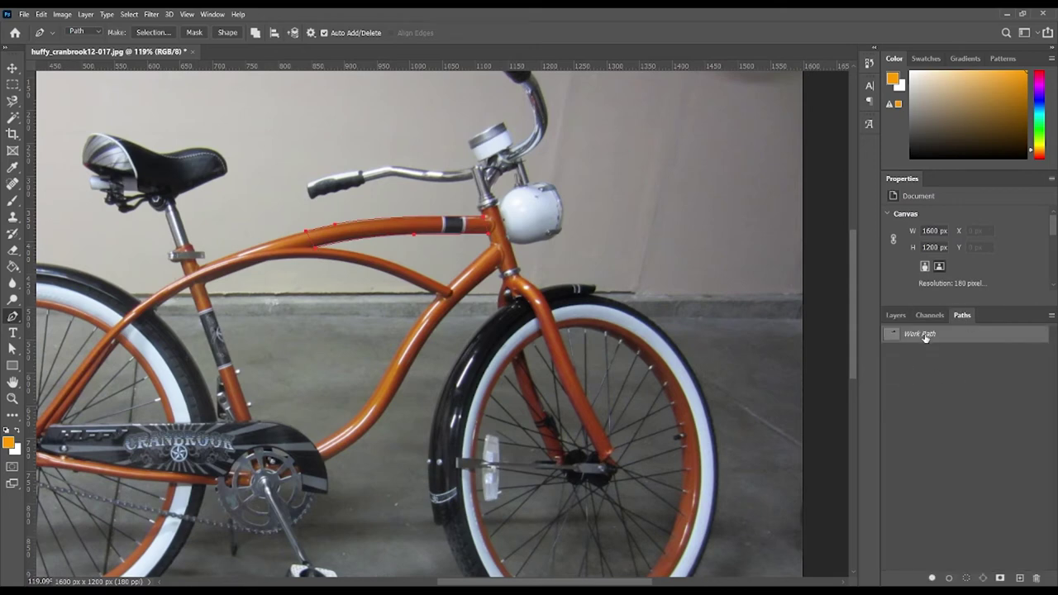
{"action": "left_click", "coordinate": [1051, 315]}
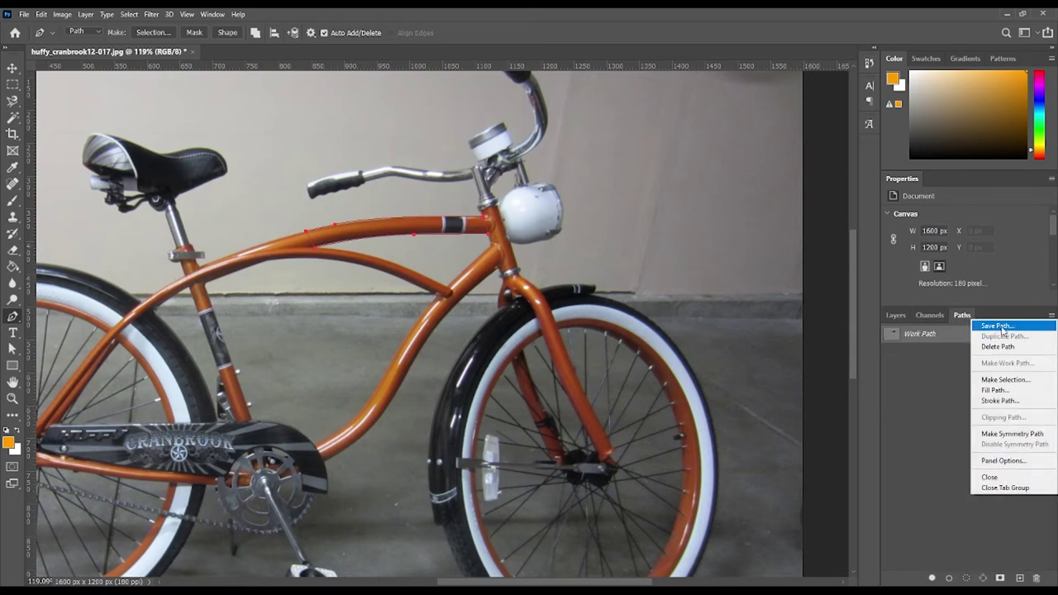
{"action": "left_click", "coordinate": [1004, 324]}
{"action": "left_click", "coordinate": [535, 258]}
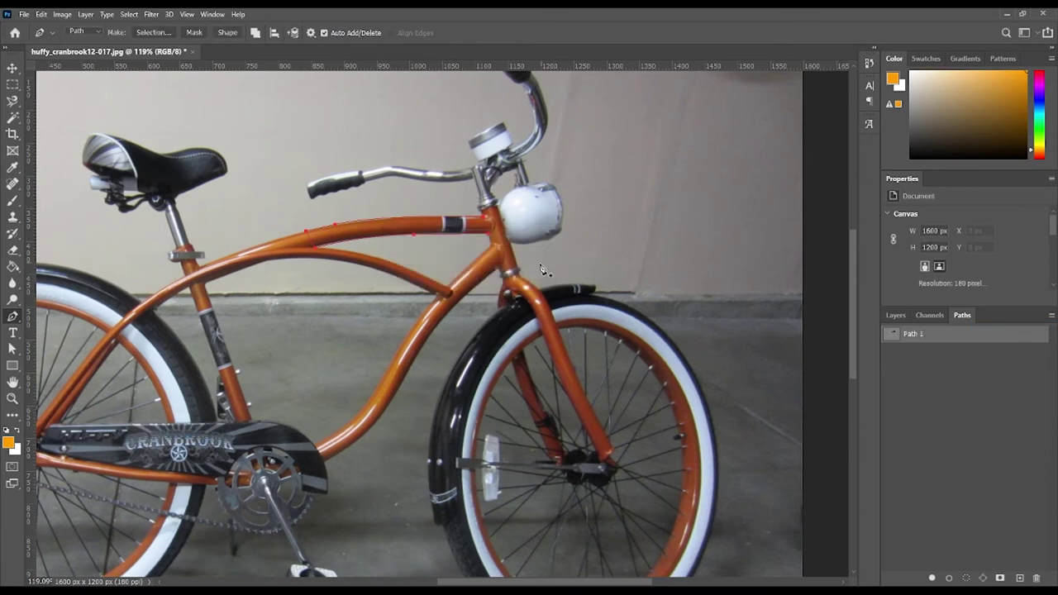
Step: Switch to the Move tool and pan around the rear and front wheels
{"action": "left_click", "coordinate": [13, 67]}
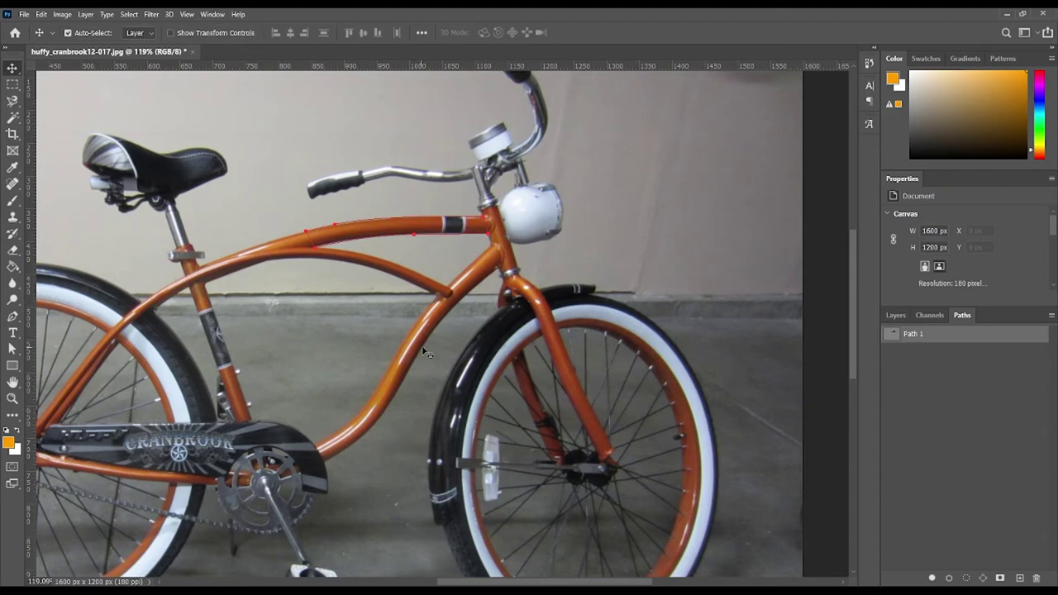
{"action": "left_click_drag", "start_coordinate": [401, 357], "coordinate": [639, 330]}
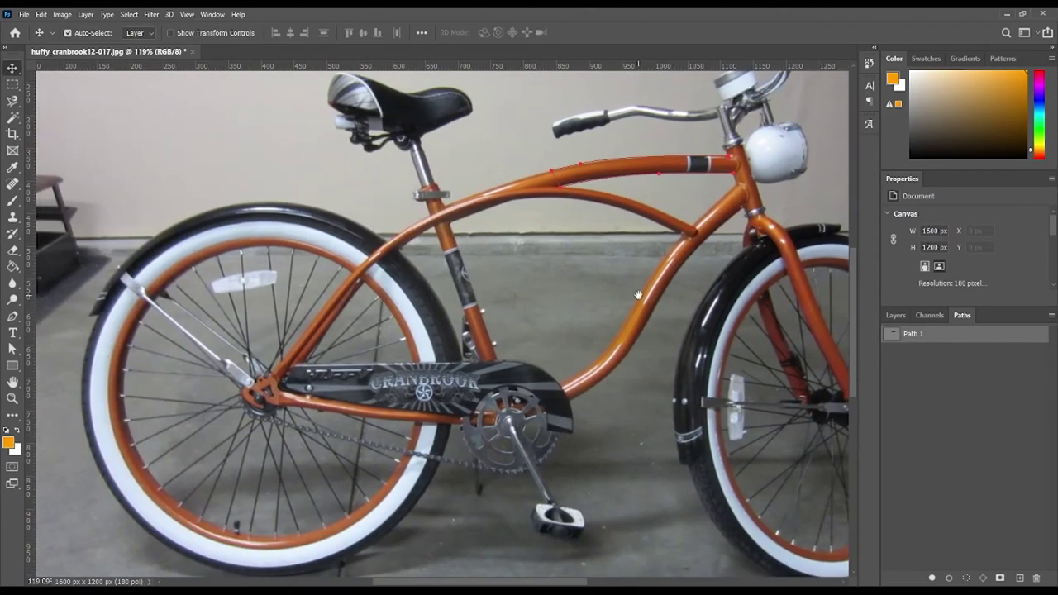
{"action": "scroll", "coordinate": [577, 358], "scroll_direction": "up", "scroll_amount": 3}
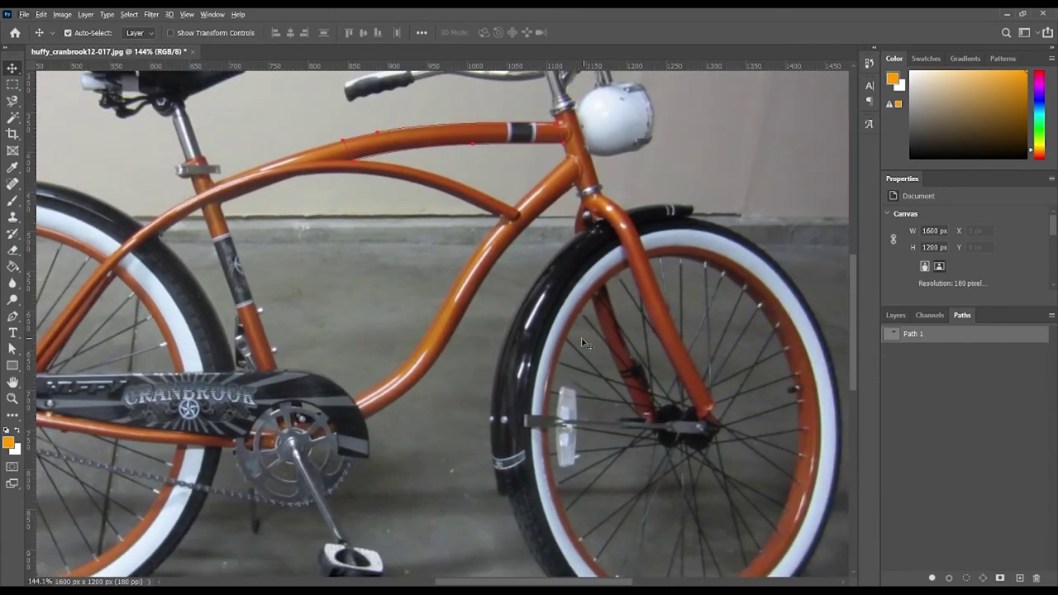
{"action": "left_click_drag", "start_coordinate": [564, 388], "coordinate": [376, 306]}
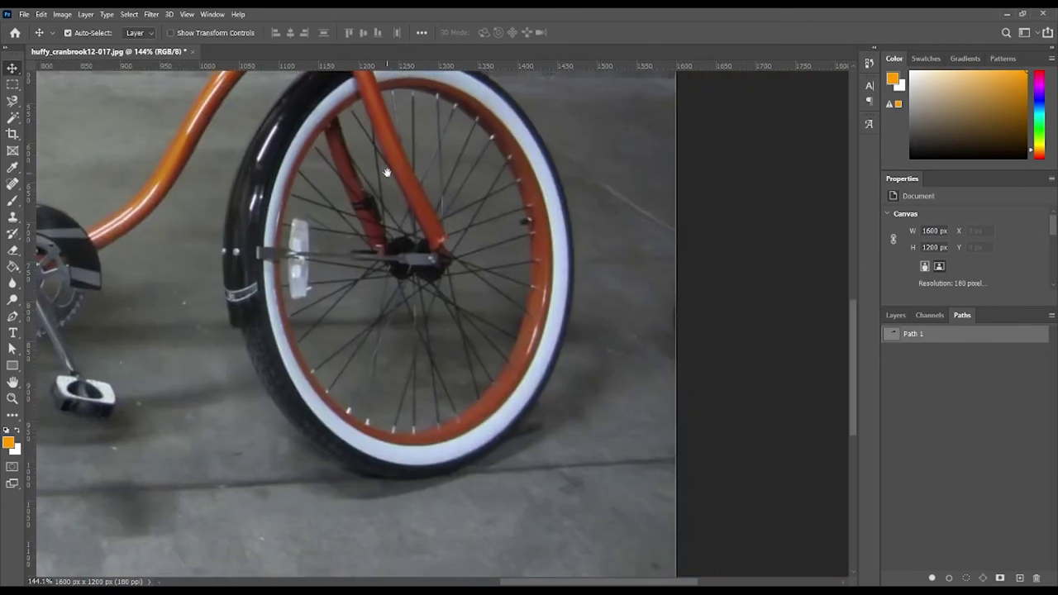
{"action": "scroll", "coordinate": [550, 216], "scroll_direction": "down", "scroll_amount": 1}
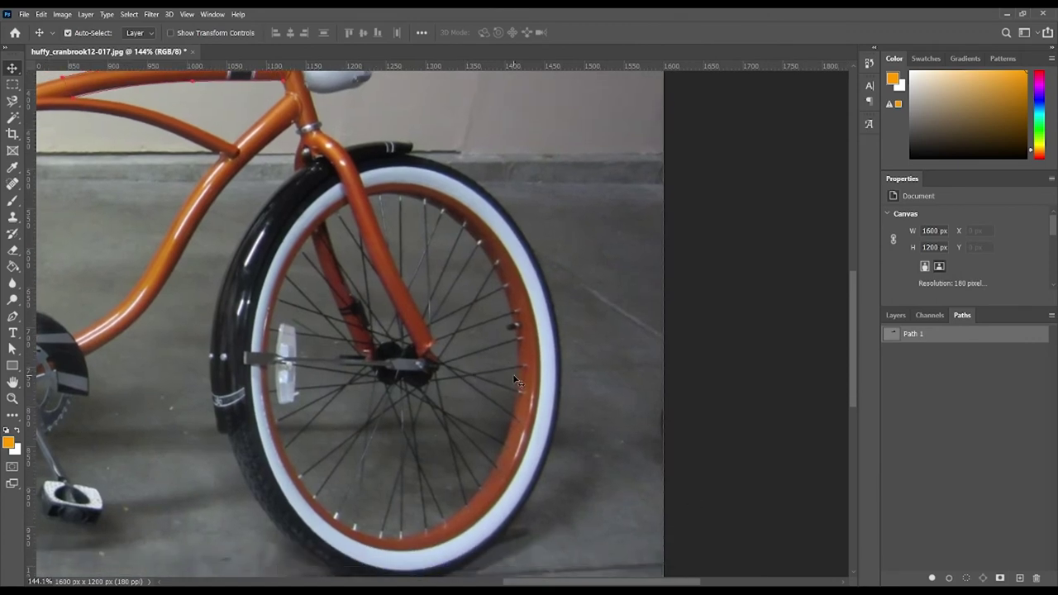
{"action": "scroll", "coordinate": [513, 374], "scroll_direction": "down", "scroll_amount": 1}
{"action": "scroll", "coordinate": [513, 373], "scroll_direction": "down", "scroll_amount": 1}
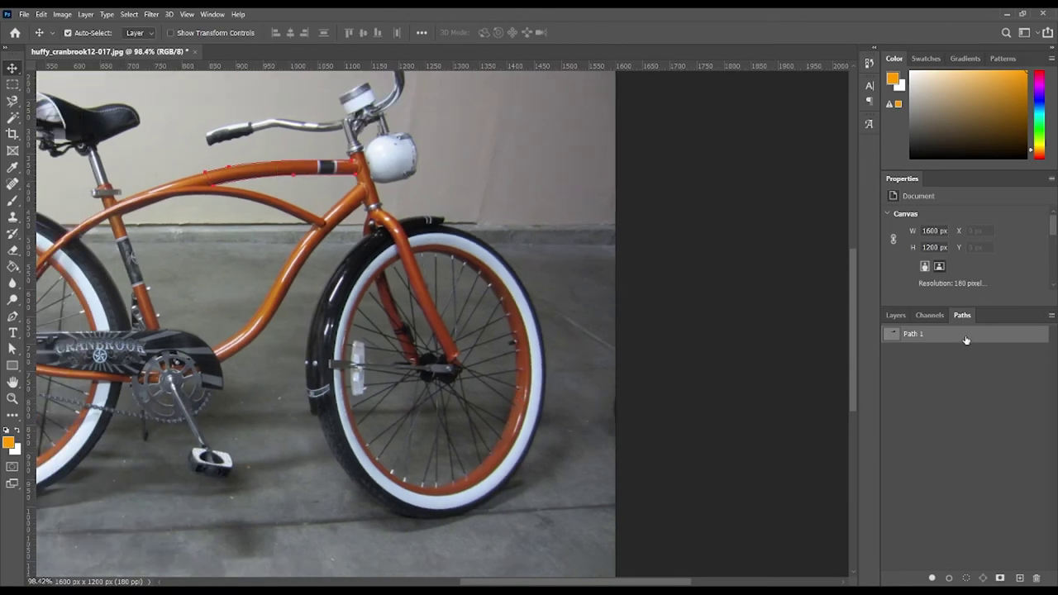
Step: Create a new empty path named Path 2
{"action": "left_click", "coordinate": [1053, 316]}
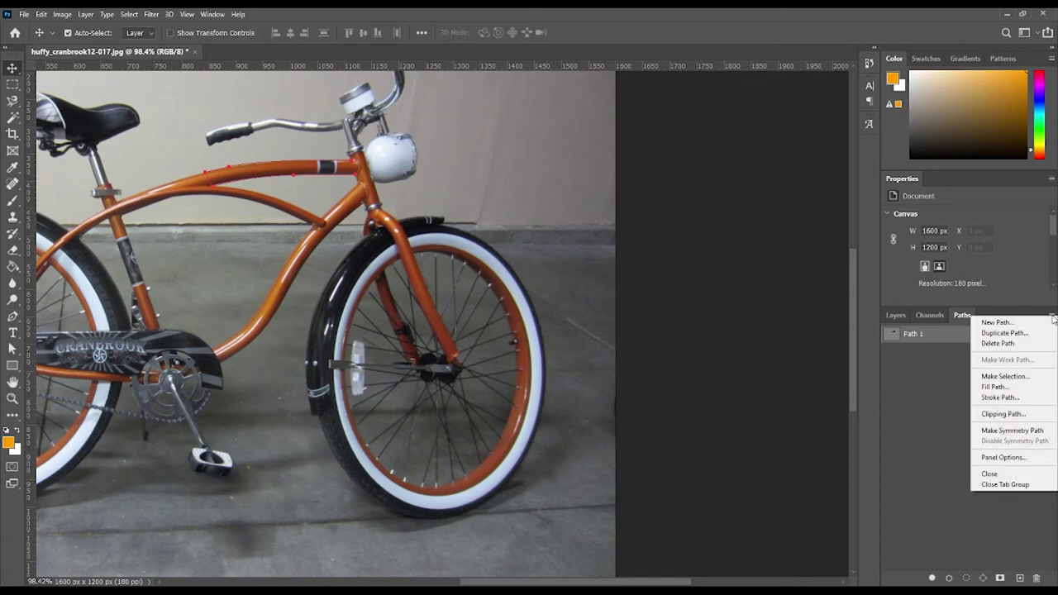
{"action": "left_click", "coordinate": [992, 322]}
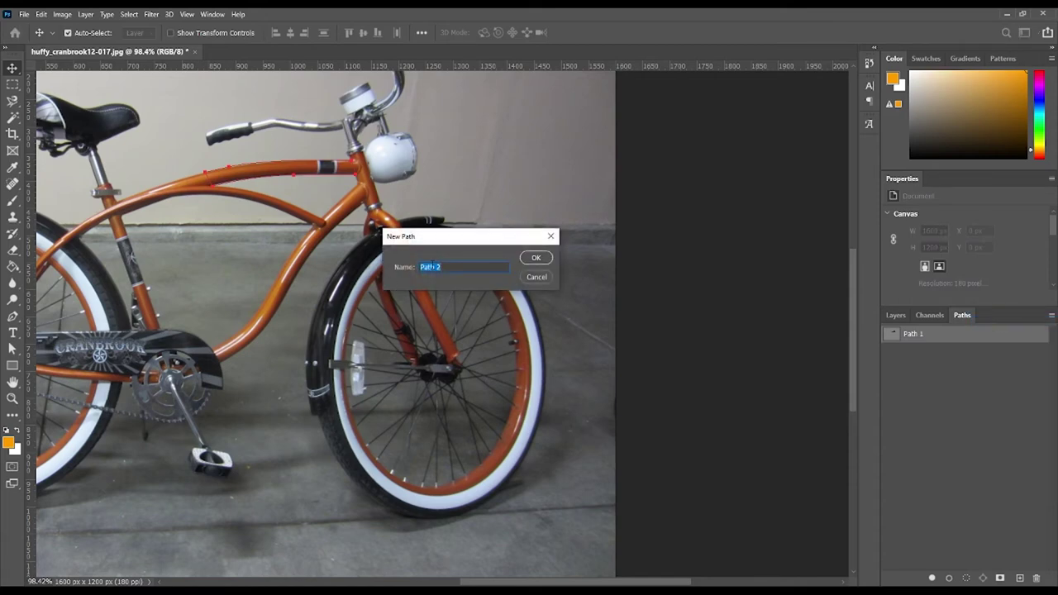
{"action": "left_click", "coordinate": [537, 258]}
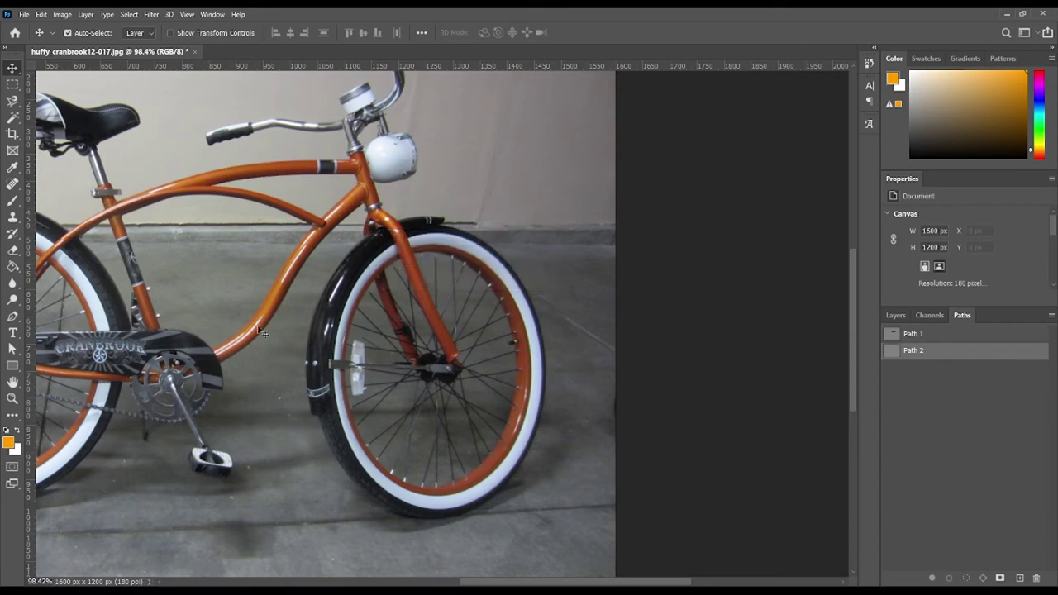
Step: Start the front-tire outline with pen anchors over the top of the tire
{"action": "left_click", "coordinate": [12, 321]}
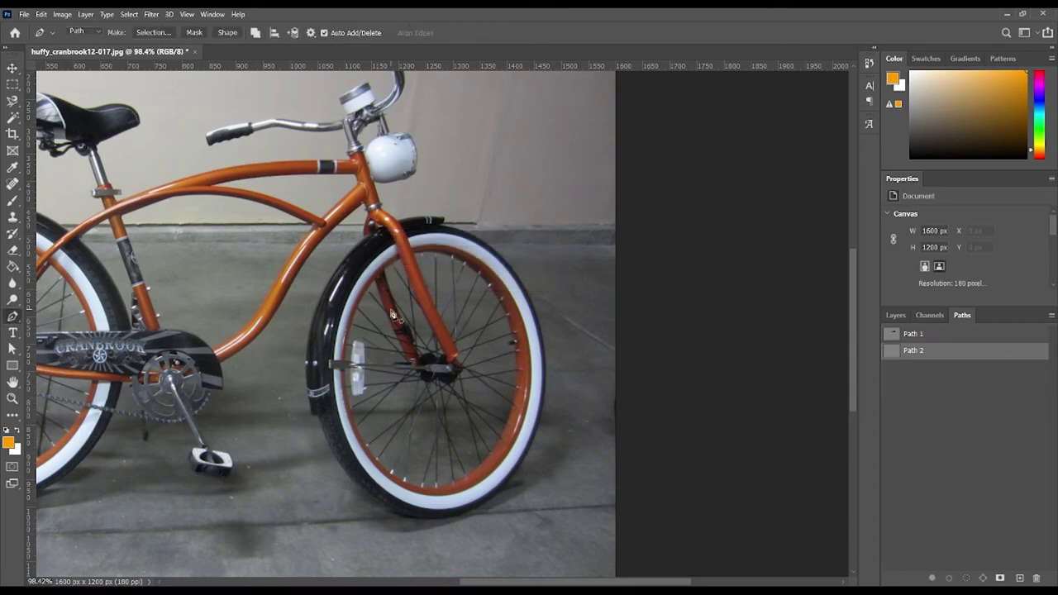
{"action": "left_click", "coordinate": [361, 272]}
{"action": "left_click_drag", "start_coordinate": [473, 233], "coordinate": [546, 254]}
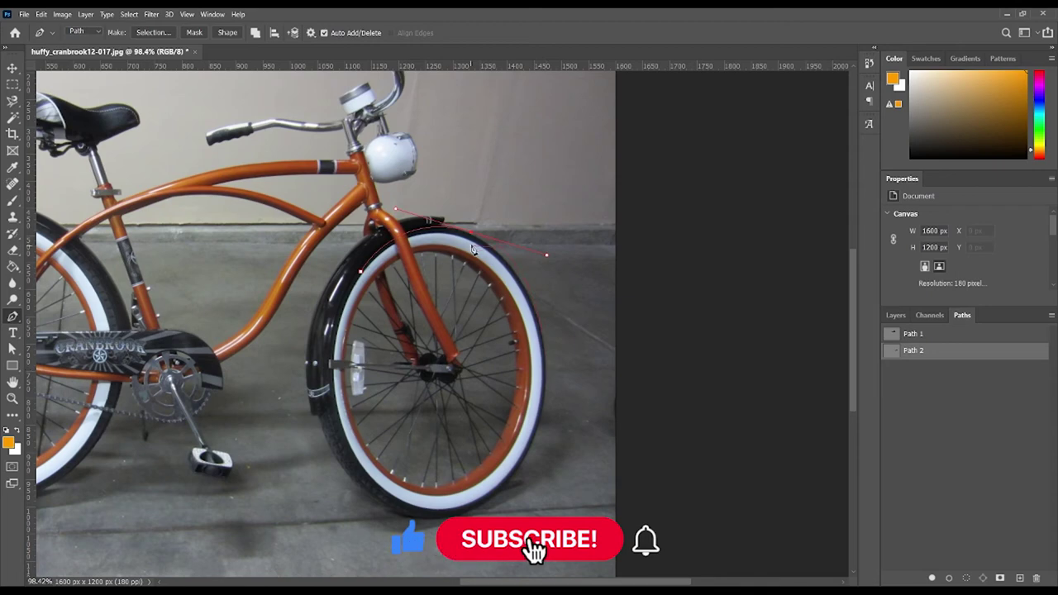
{"action": "key", "text": "z"}
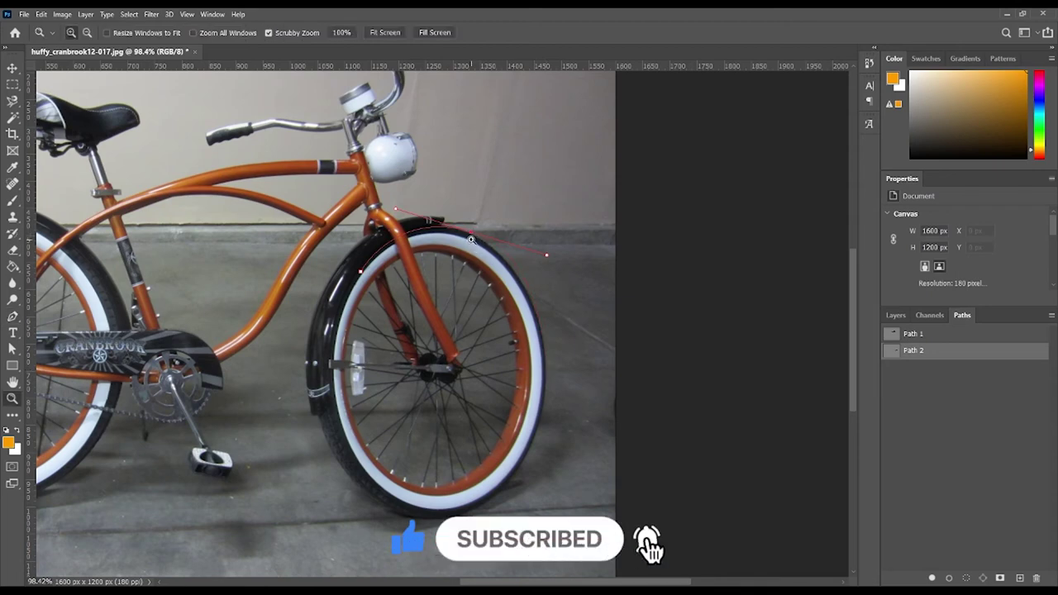
{"action": "key", "text": "super"}
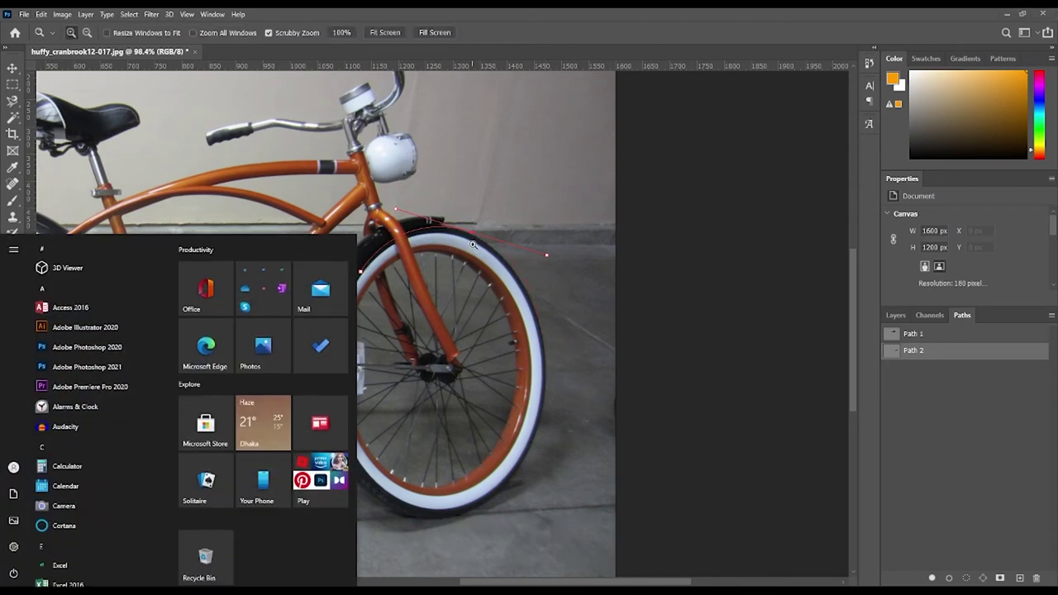
{"action": "key", "text": "super"}
{"action": "left_click", "coordinate": [13, 70]}
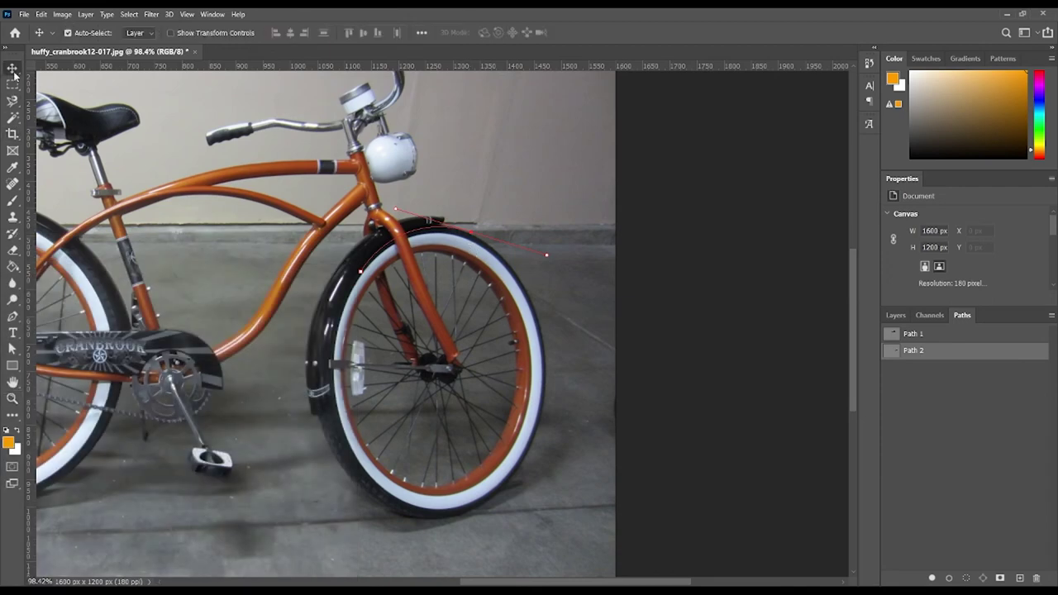
{"action": "left_click", "coordinate": [14, 319]}
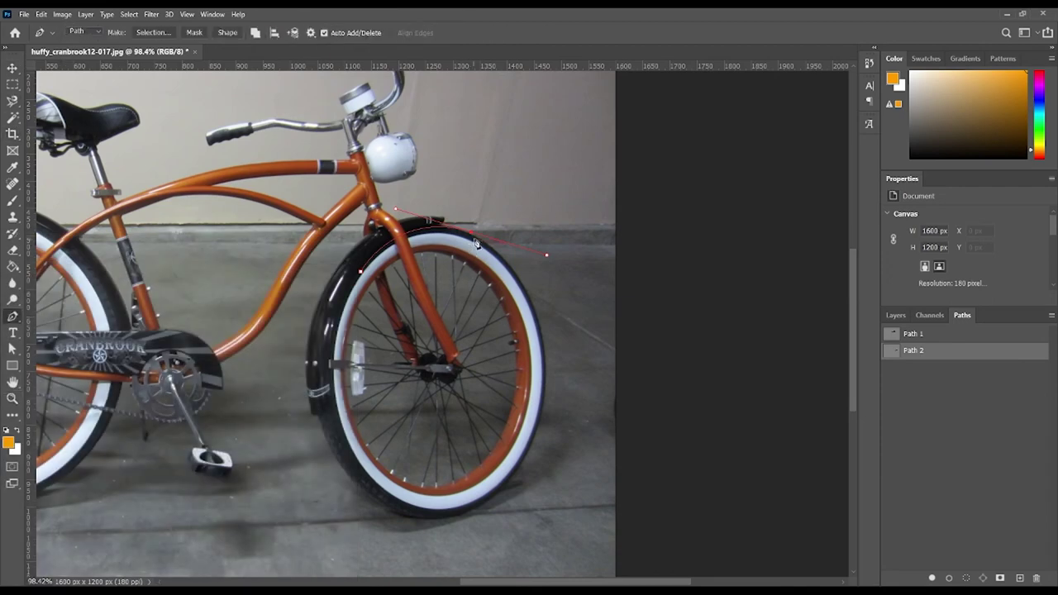
{"action": "key", "text": "super"}
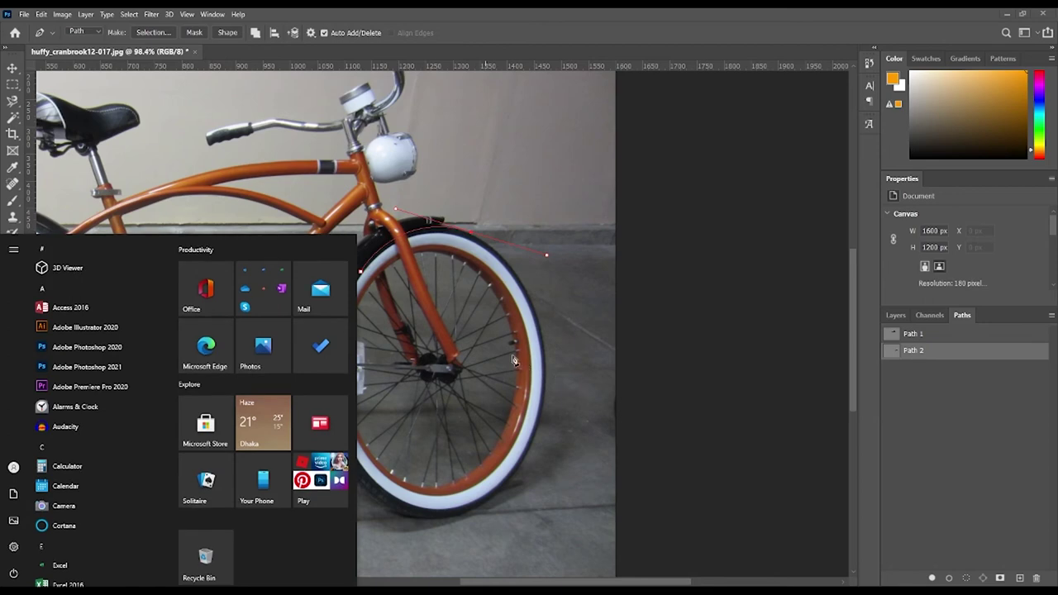
{"action": "key", "text": "super"}
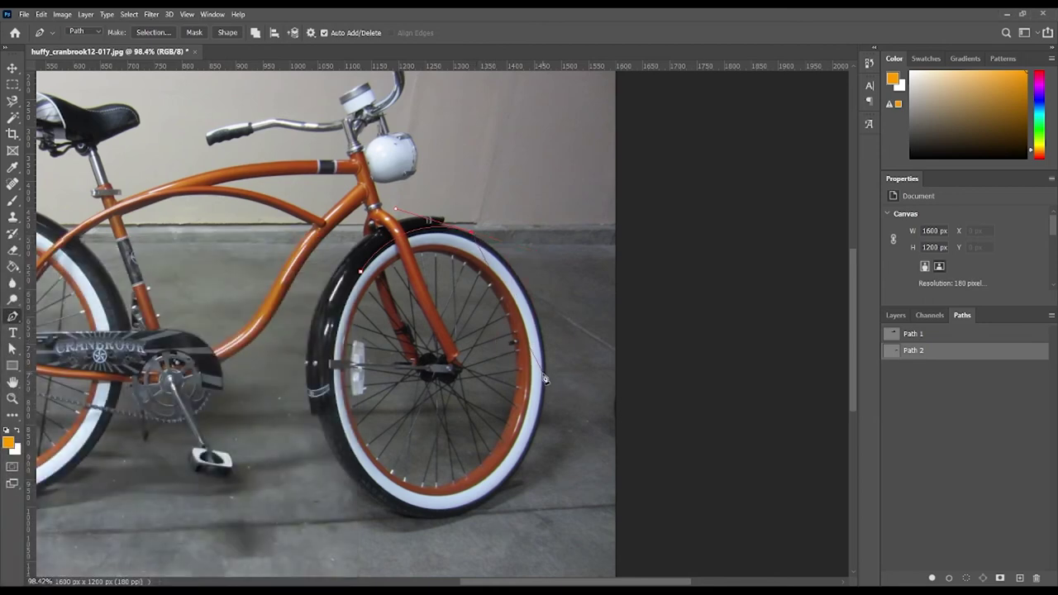
Step: Add curved anchors along the tire's right edge, bottom and left side
{"action": "left_click_drag", "start_coordinate": [547, 368], "coordinate": [540, 452]}
{"action": "scroll", "coordinate": [567, 414], "scroll_direction": "down", "scroll_amount": 5}
{"action": "left_click_drag", "start_coordinate": [513, 360], "coordinate": [447, 387]}
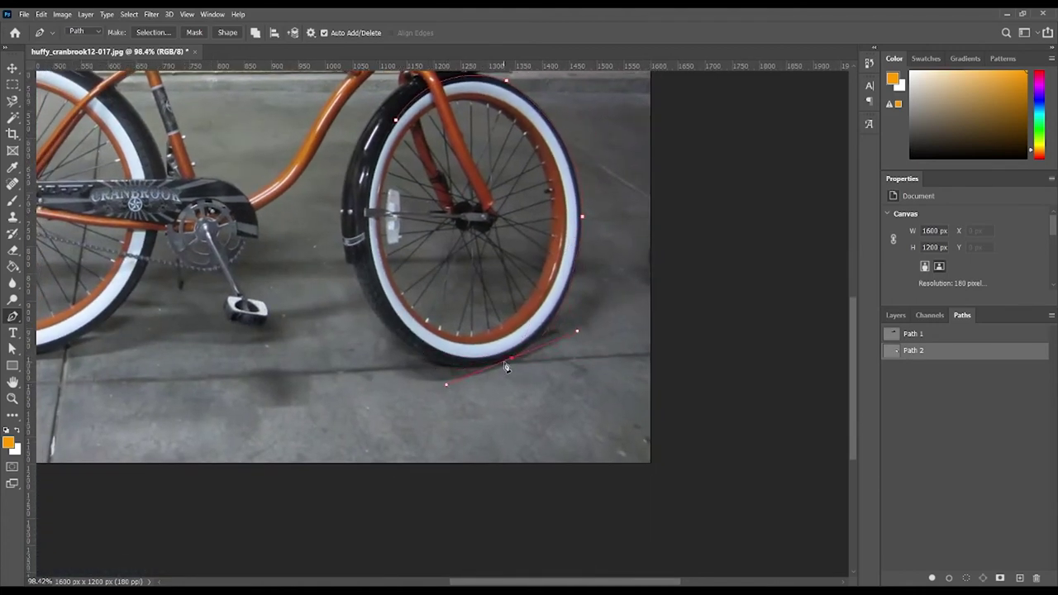
{"action": "left_click", "coordinate": [513, 359], "text": "alt"}
{"action": "left_click_drag", "start_coordinate": [362, 285], "coordinate": [327, 169]}
{"action": "left_click", "coordinate": [361, 284], "text": "alt"}
Step: Close the front-tire outline at its starting anchor
{"action": "left_click", "coordinate": [397, 122]}
{"action": "scroll", "coordinate": [550, 315], "scroll_direction": "down", "scroll_amount": 3}
{"action": "scroll", "coordinate": [604, 382], "scroll_direction": "up", "scroll_amount": 3}
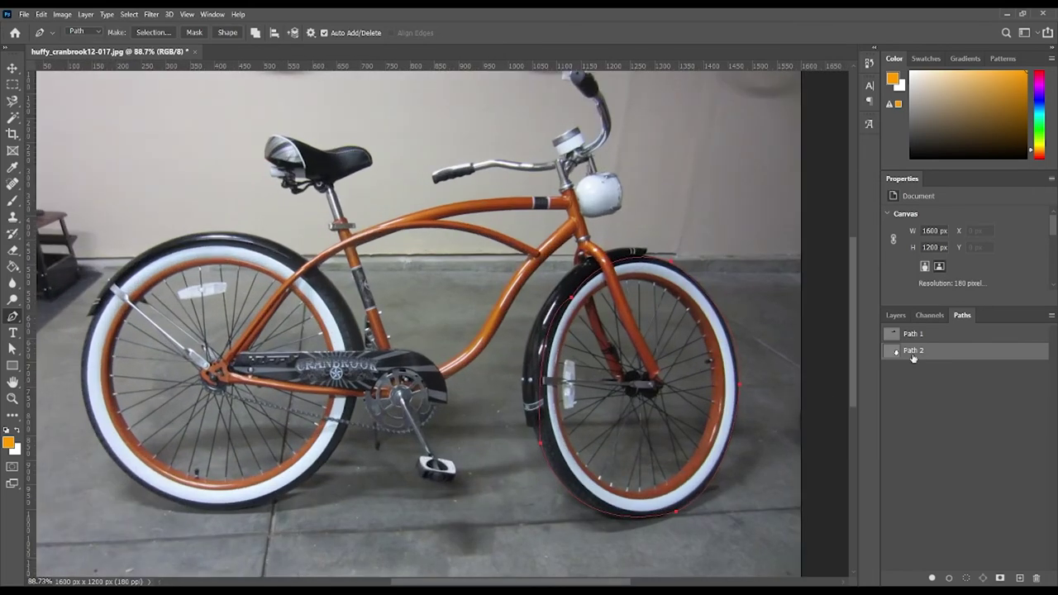
Step: Deselect Path 2 in the Paths panel so no outline shows
{"action": "left_click", "coordinate": [1051, 315]}
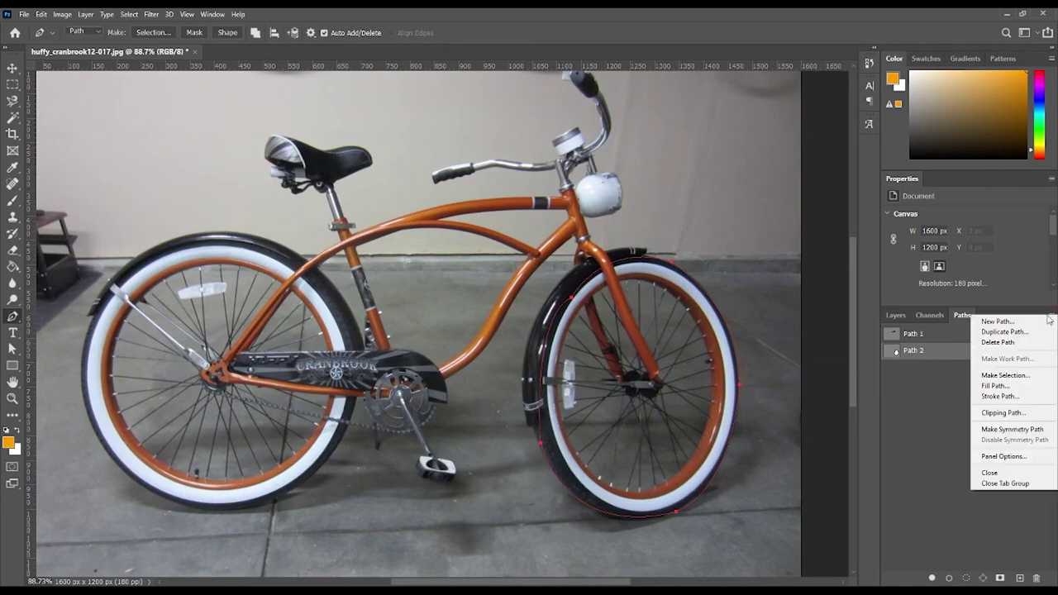
{"action": "left_click", "coordinate": [879, 374]}
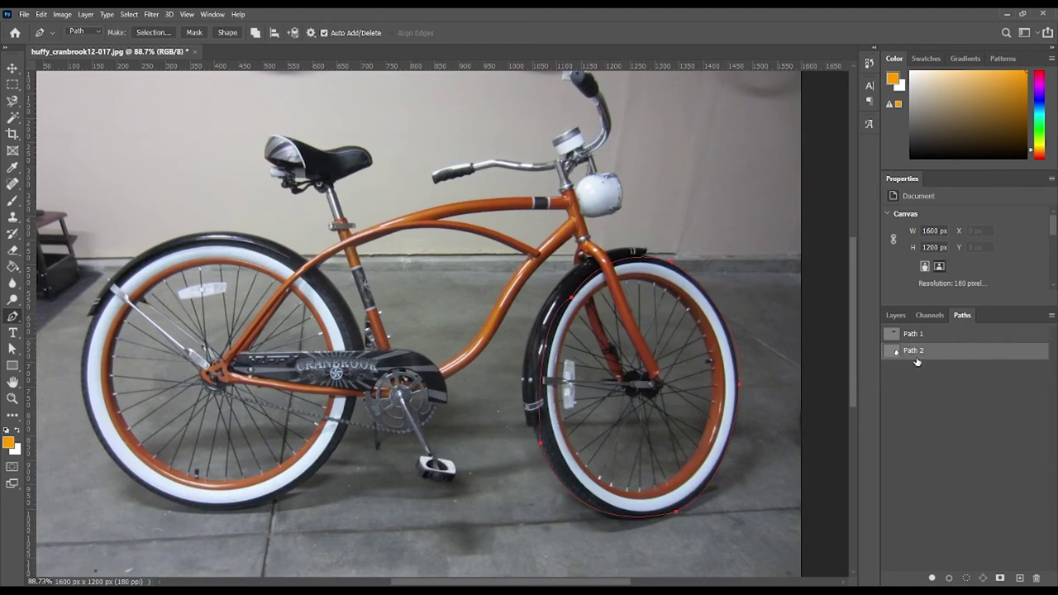
{"action": "left_click", "coordinate": [914, 364]}
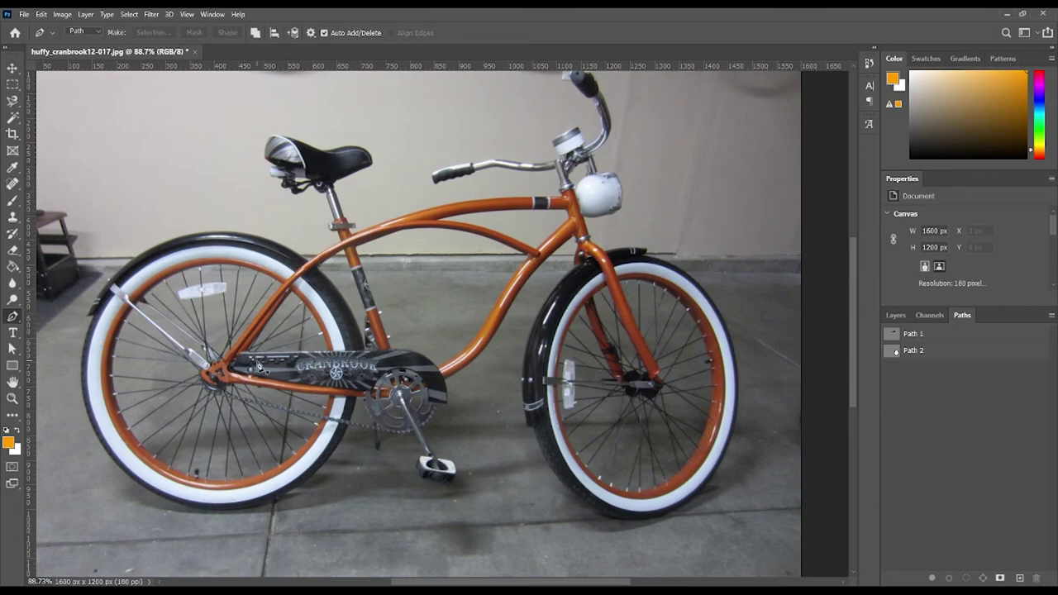
{"action": "scroll", "coordinate": [383, 385], "scroll_direction": "up", "scroll_amount": 2}
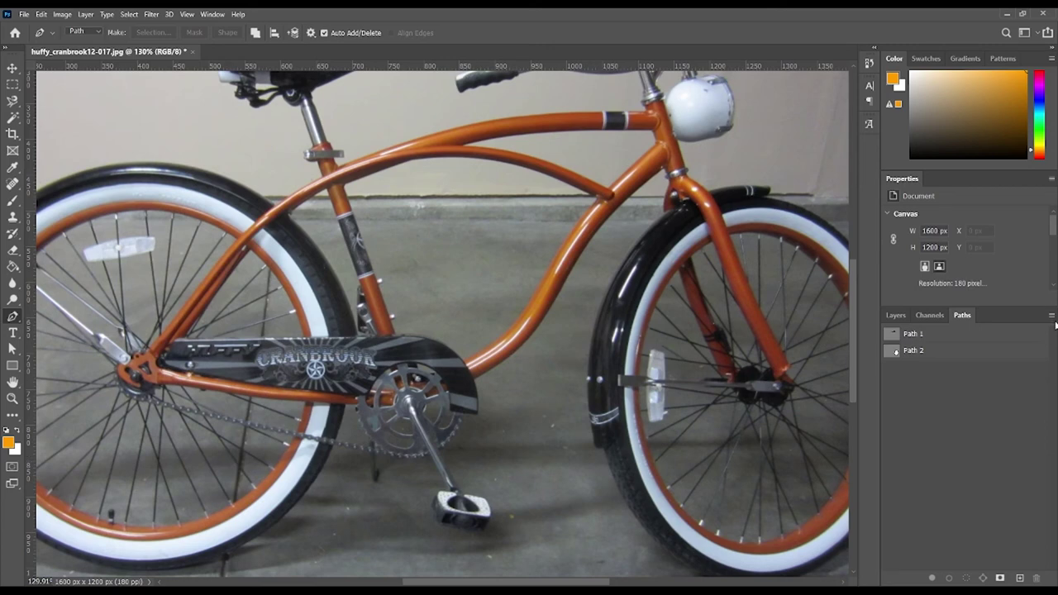
Step: Create a new empty Path 3 and fit the whole photo in the window
{"action": "left_click", "coordinate": [1052, 315]}
{"action": "left_click", "coordinate": [992, 321]}
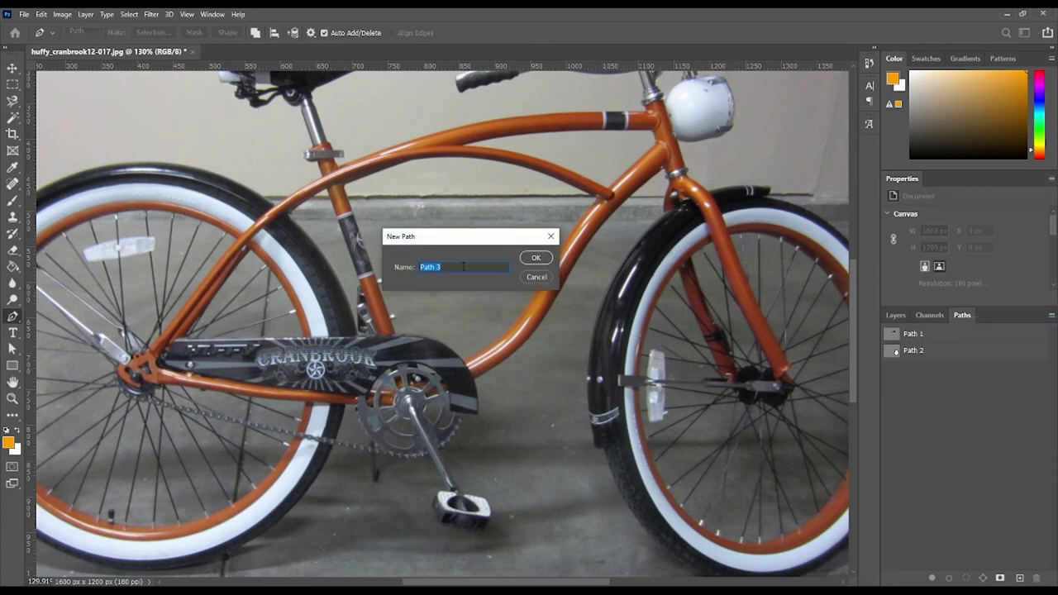
{"action": "left_click", "coordinate": [536, 258]}
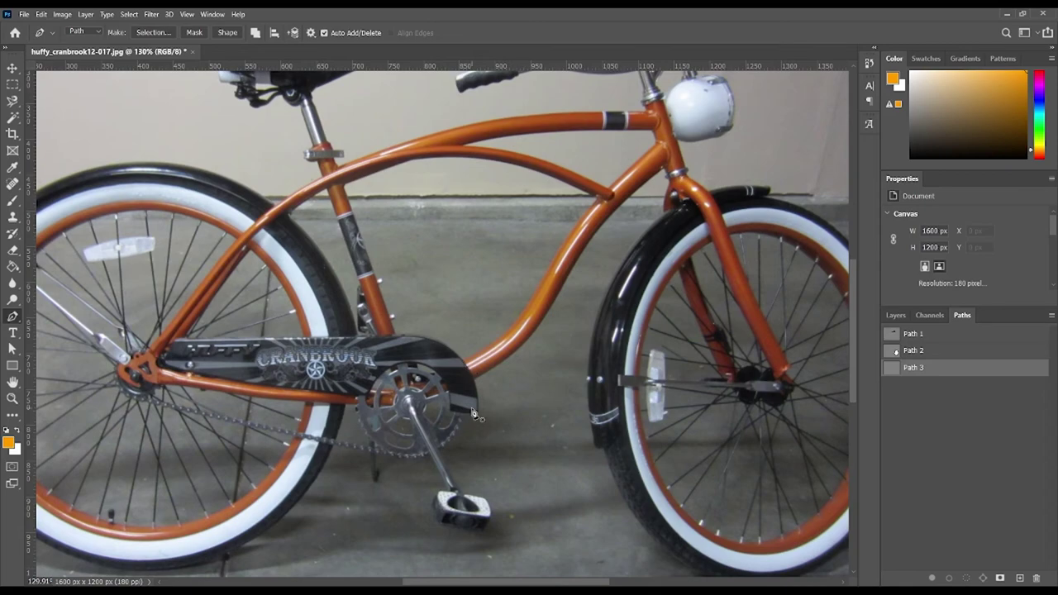
{"action": "key", "text": "ctrl+0"}
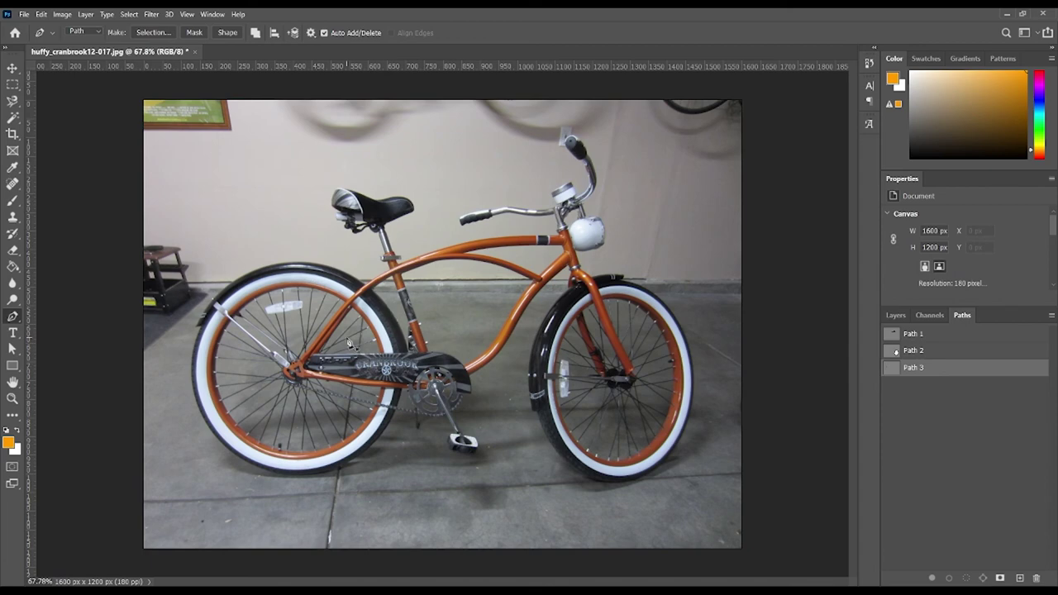
Step: Preview Path 2's outline, reselect Path 3, and switch to the Move tool
{"action": "left_click", "coordinate": [927, 350]}
{"action": "left_click", "coordinate": [928, 369]}
{"action": "left_click", "coordinate": [13, 68]}
{"action": "left_click", "coordinate": [41, 14]}
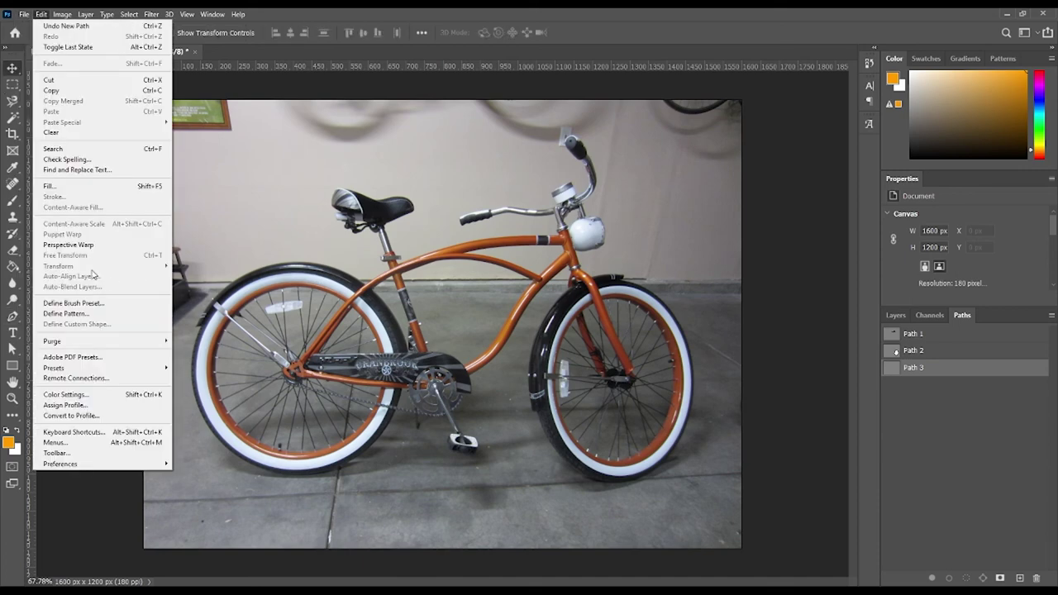
{"action": "key", "text": "Escape"}
Step: Save the photo as a quality-12 JPEG on the Desktop, then minimise Photoshop
{"action": "left_click", "coordinate": [24, 15]}
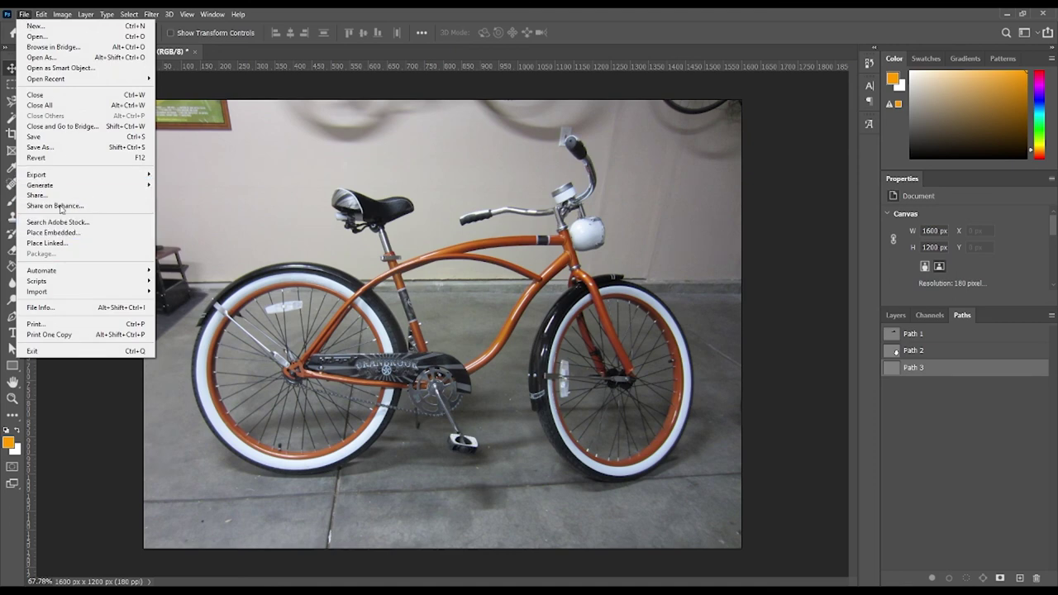
{"action": "left_click", "coordinate": [61, 151]}
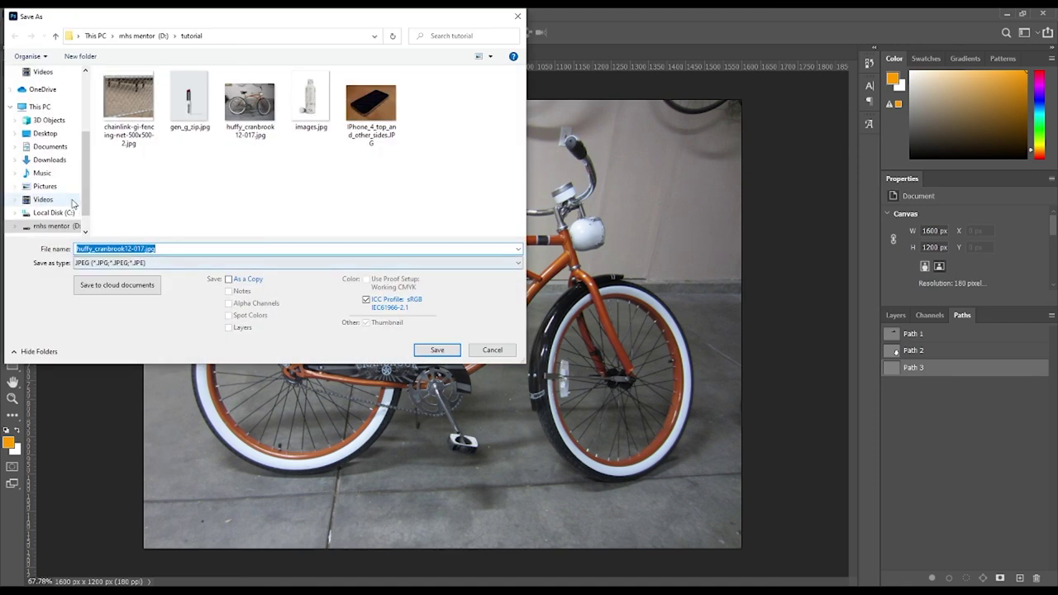
{"action": "left_click", "coordinate": [65, 108]}
{"action": "scroll", "coordinate": [61, 111], "scroll_direction": "up", "scroll_amount": 2}
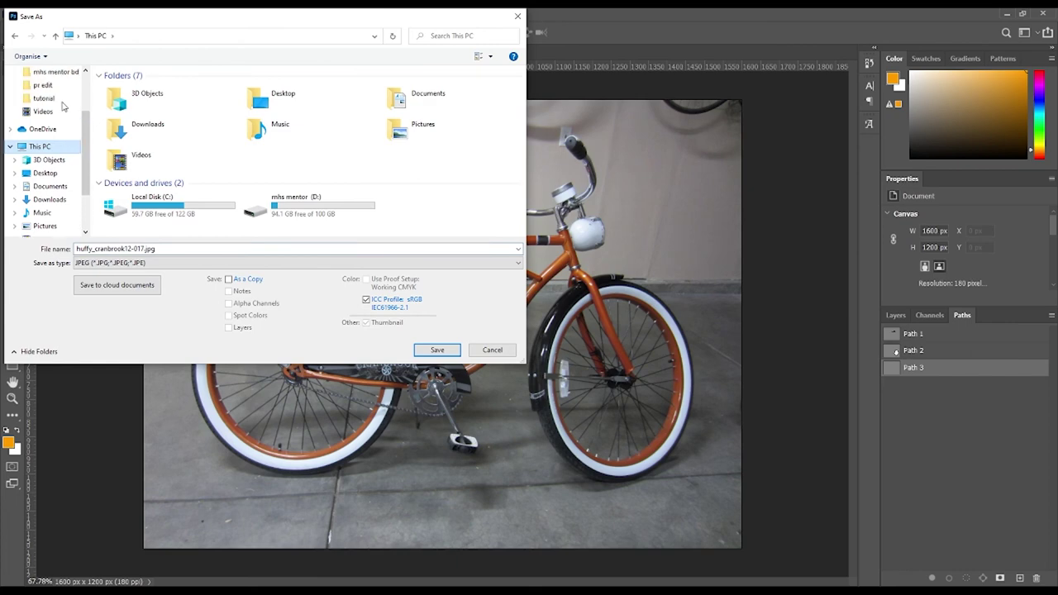
{"action": "scroll", "coordinate": [59, 105], "scroll_direction": "up", "scroll_amount": 1}
{"action": "left_click", "coordinate": [55, 95]}
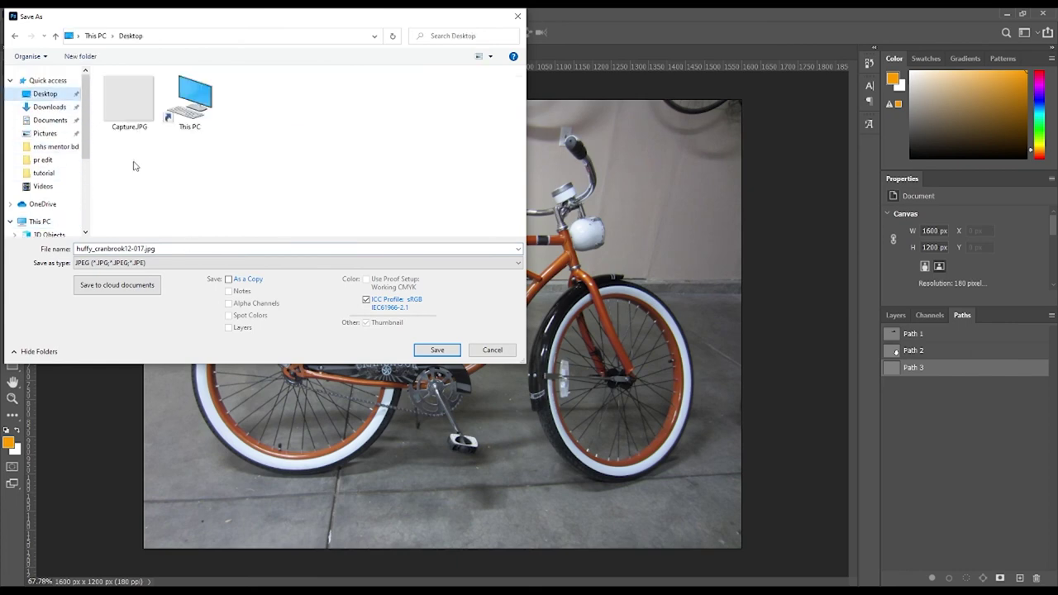
{"action": "left_click", "coordinate": [183, 267]}
{"action": "left_click", "coordinate": [182, 349]}
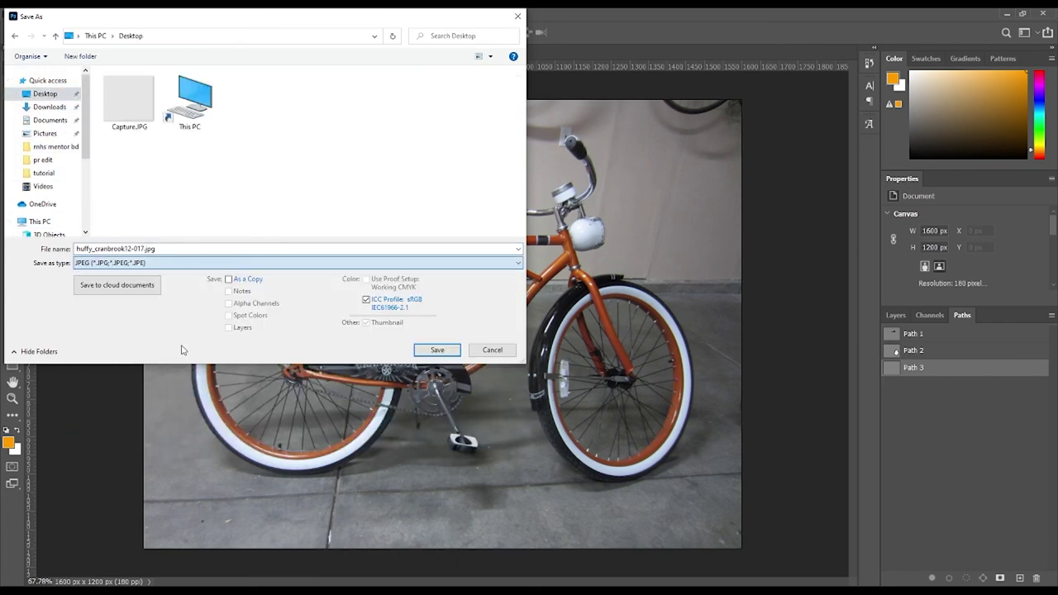
{"action": "left_click", "coordinate": [438, 350]}
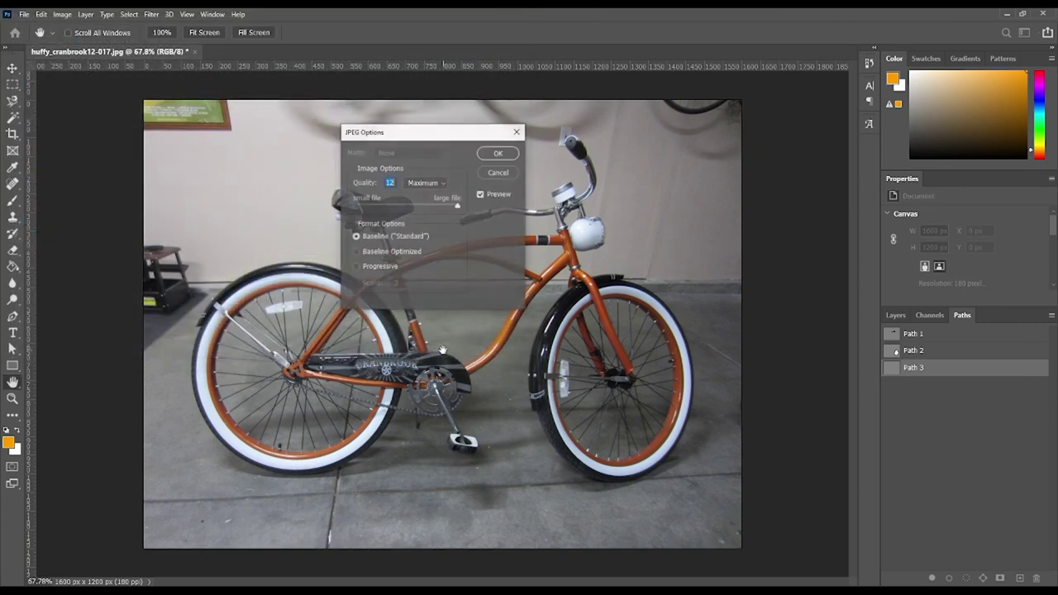
{"action": "left_click", "coordinate": [498, 152]}
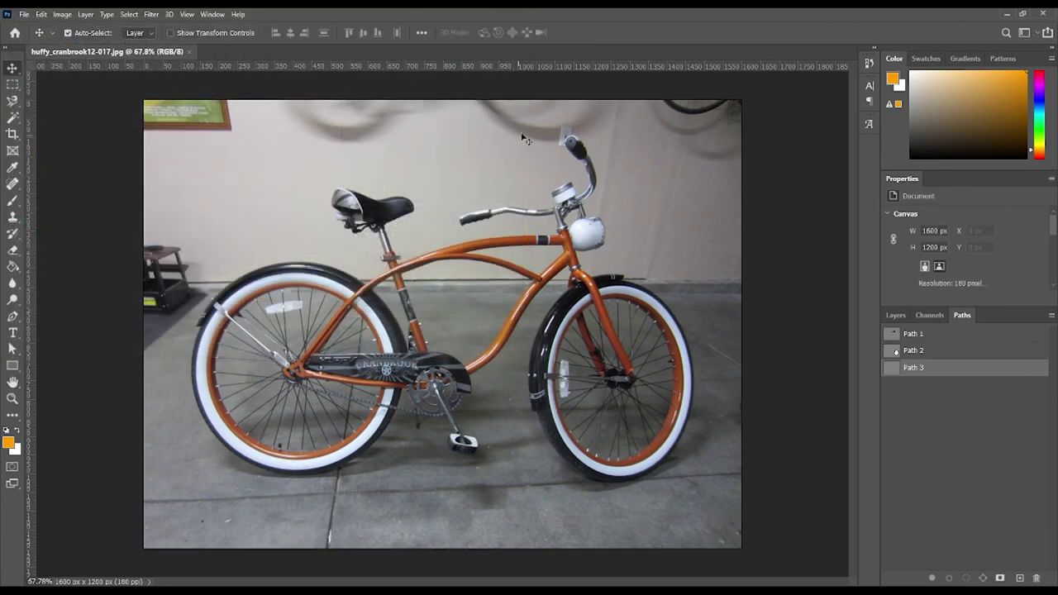
{"action": "left_click", "coordinate": [1006, 14]}
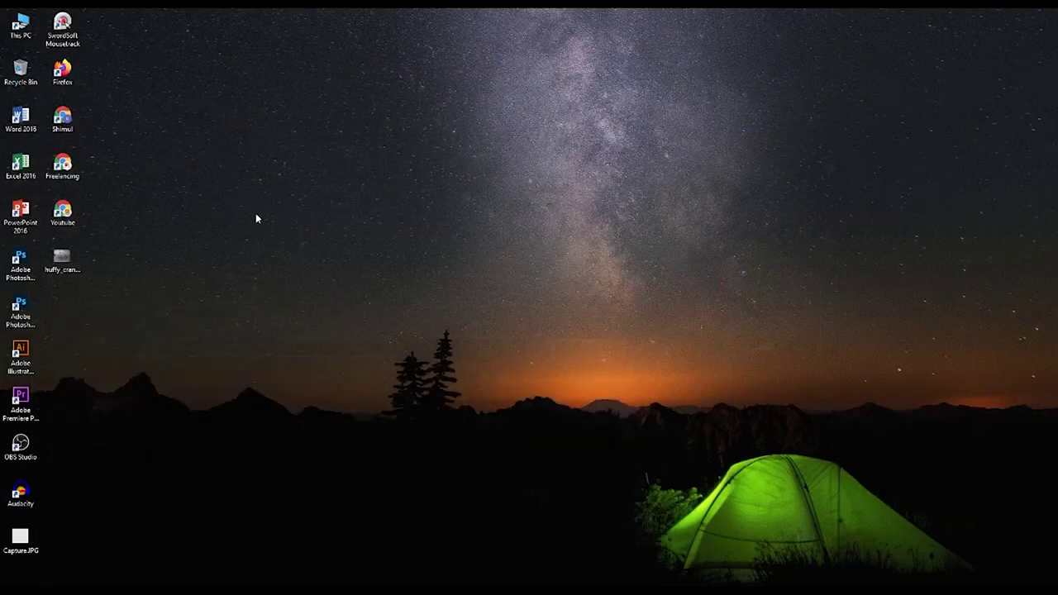
Step: Preview huffy_cranbrook12-017.jpg in Photos, close it, and drag the file onto Photoshop
{"action": "left_click", "coordinate": [62, 263]}
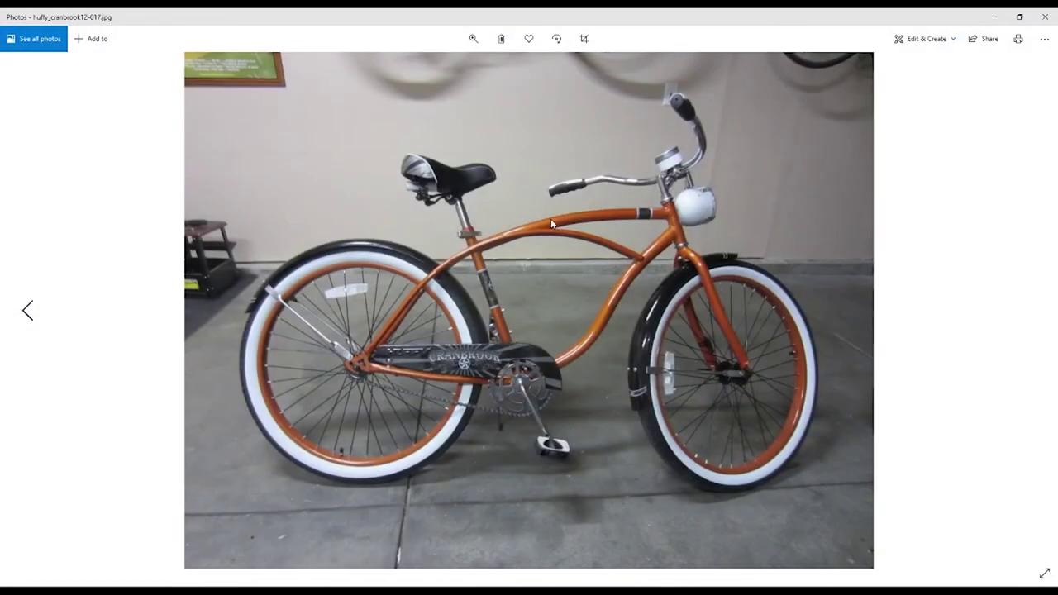
{"action": "left_click", "coordinate": [1045, 17]}
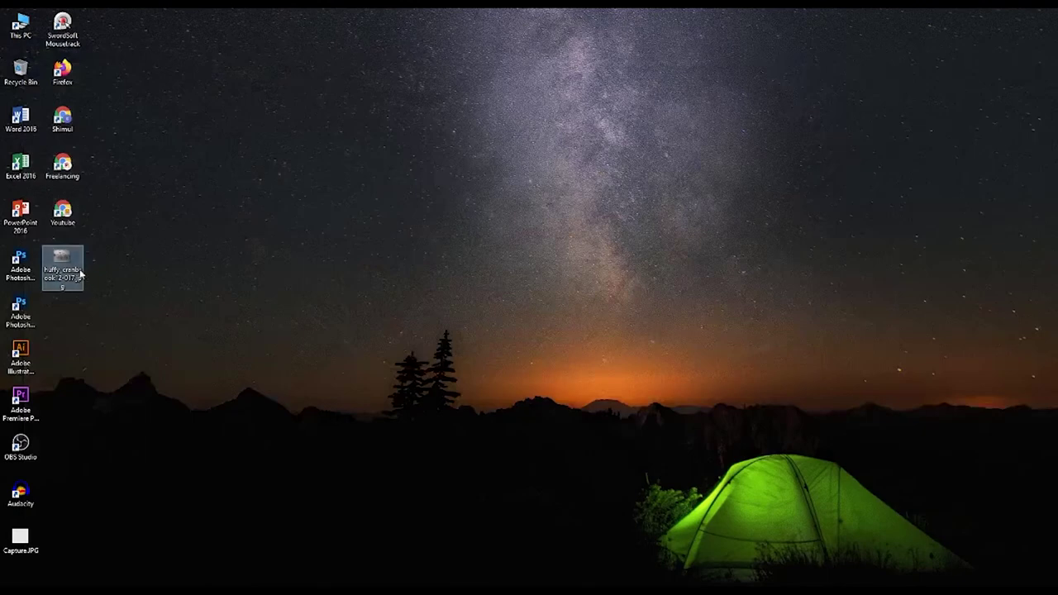
{"action": "mouse_move", "coordinate": [79, 273]}
{"action": "left_mouse_down"}
{"action": "mouse_move", "coordinate": [114, 581]}
{"action": "mouse_move", "coordinate": [272, 313]}
{"action": "left_mouse_up"}
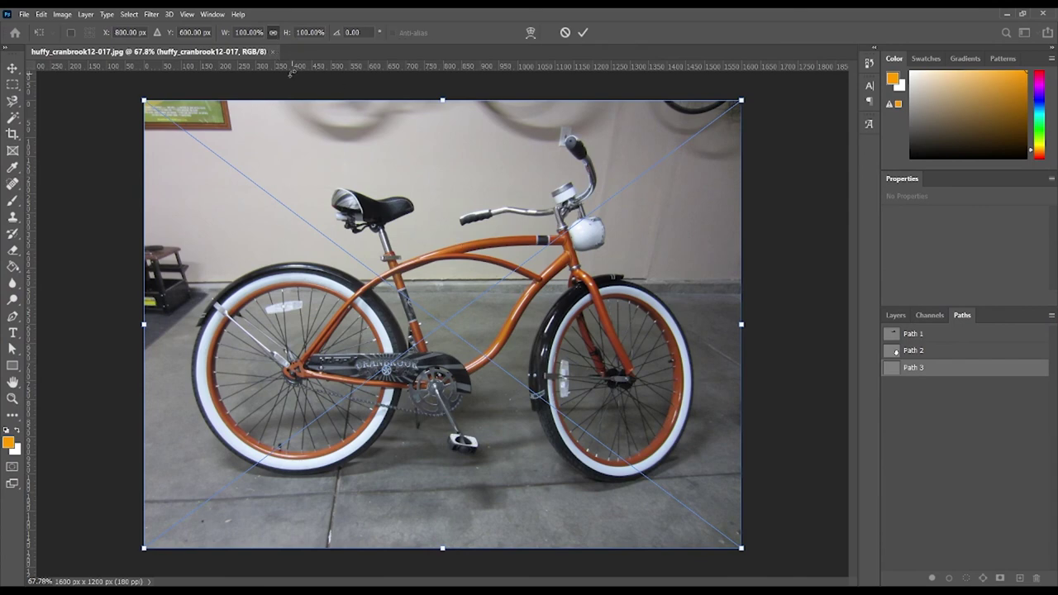
Step: Commit the placed image, then close the document without saving
{"action": "left_click", "coordinate": [12, 73]}
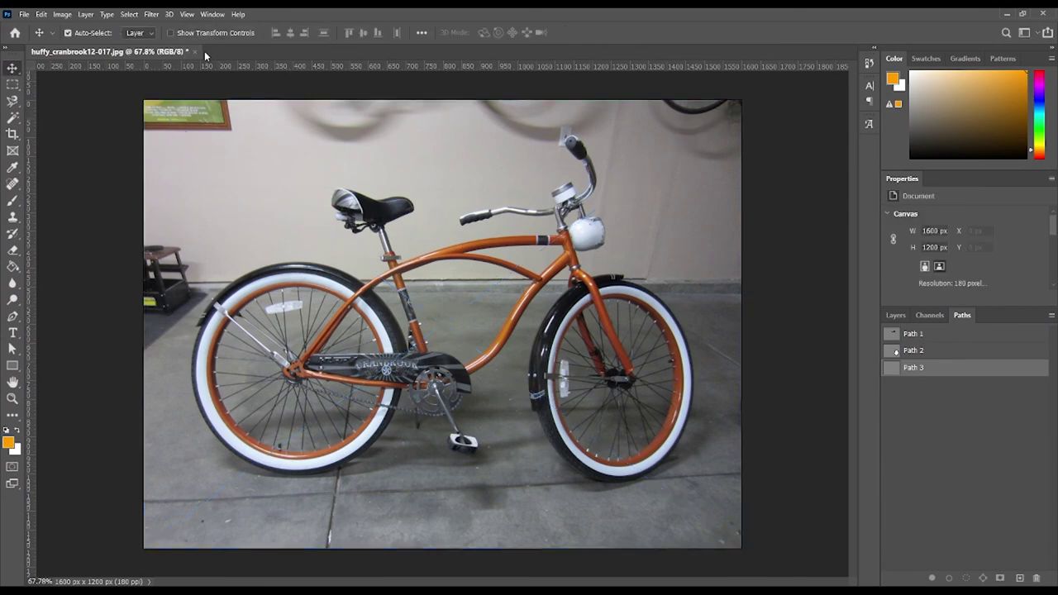
{"action": "left_click", "coordinate": [196, 51]}
{"action": "left_click", "coordinate": [529, 226]}
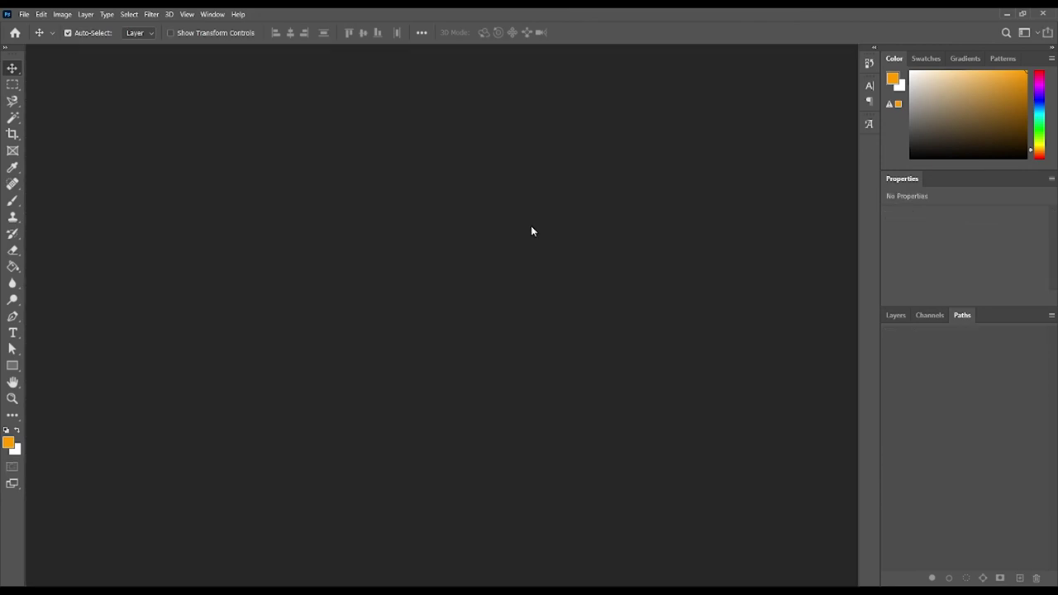
Step: Reopen huffy_cranbrook12-017.jpg from the Desktop
{"action": "left_click", "coordinate": [24, 14]}
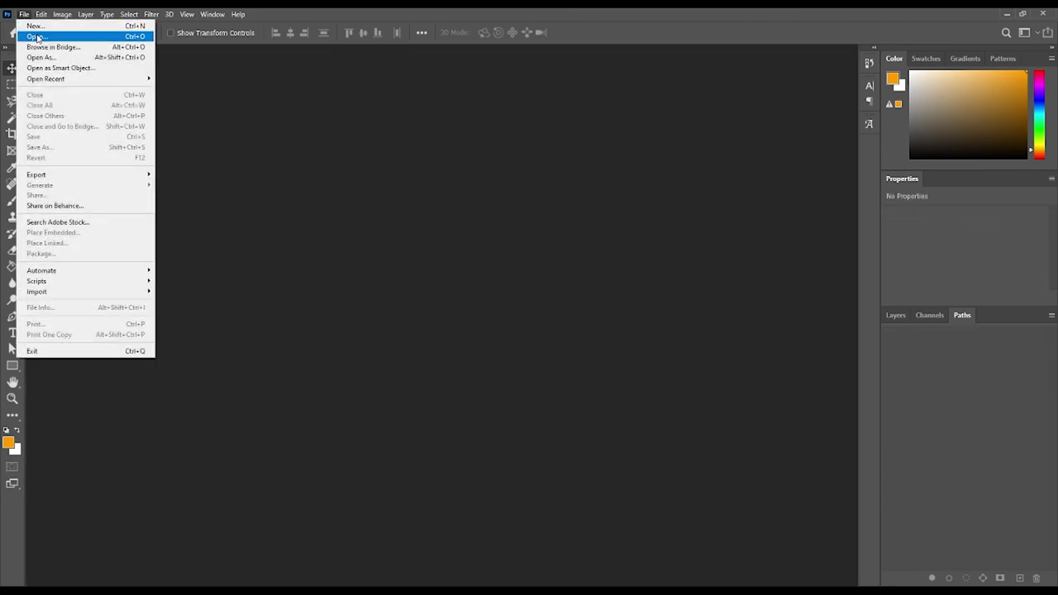
{"action": "left_click", "coordinate": [33, 36]}
{"action": "left_click", "coordinate": [46, 95]}
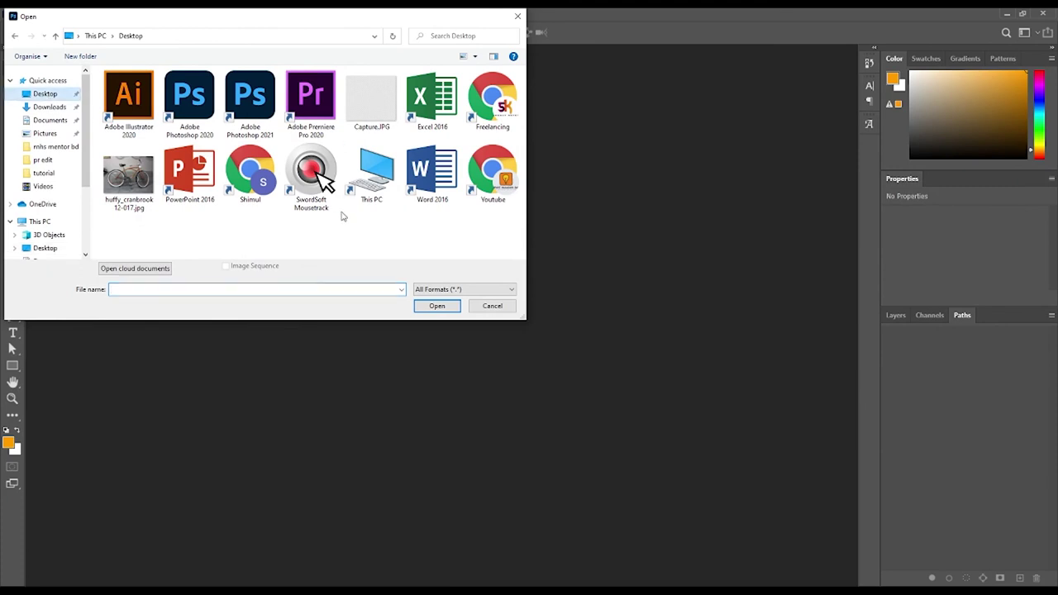
{"action": "double_click", "coordinate": [141, 180]}
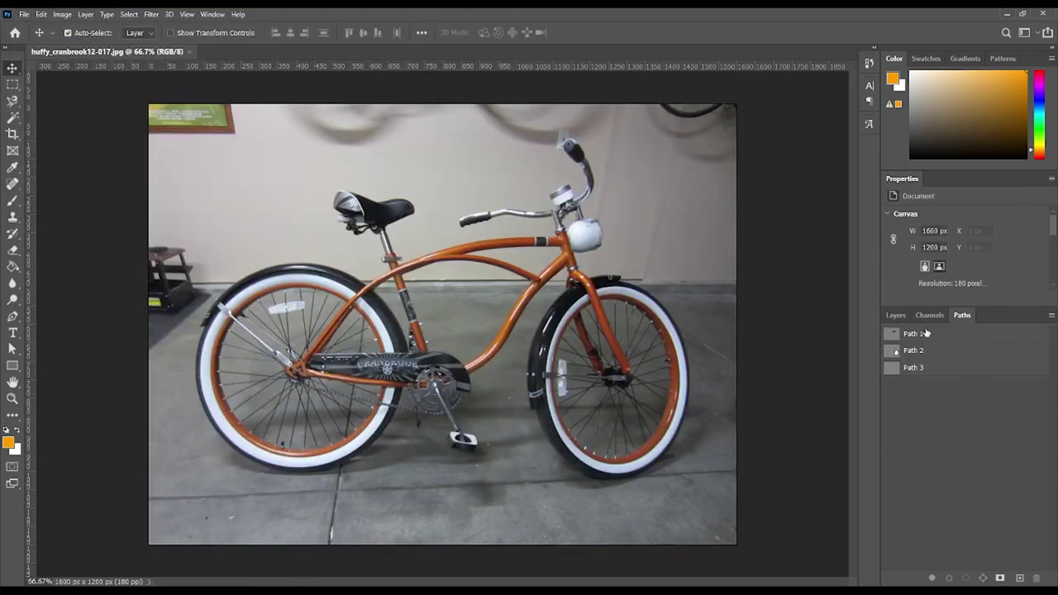
{"action": "key", "text": "F7"}
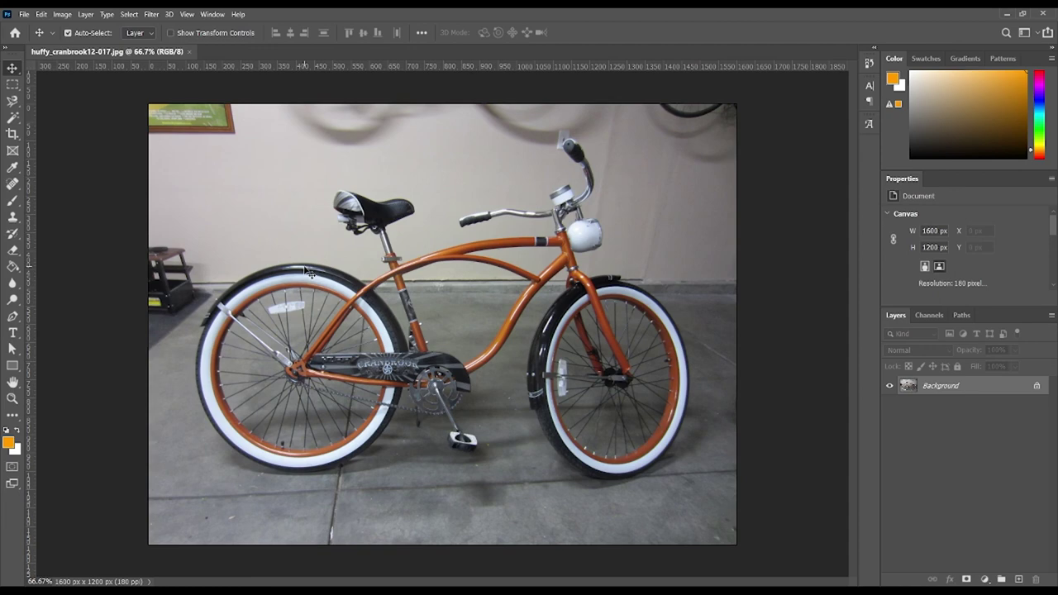
{"action": "left_click", "coordinate": [962, 320]}
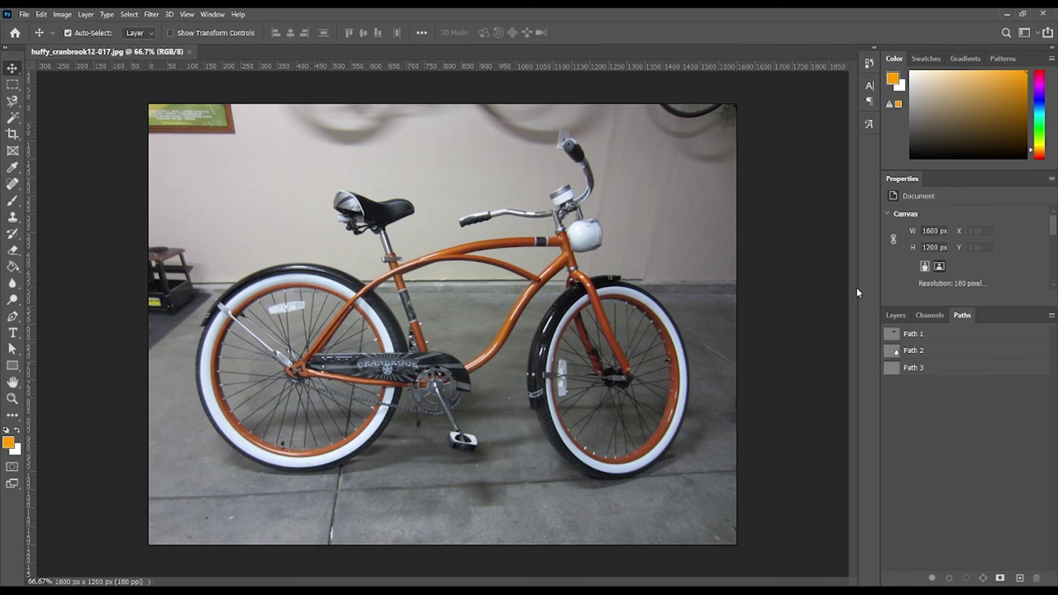
{"action": "left_click", "coordinate": [924, 337]}
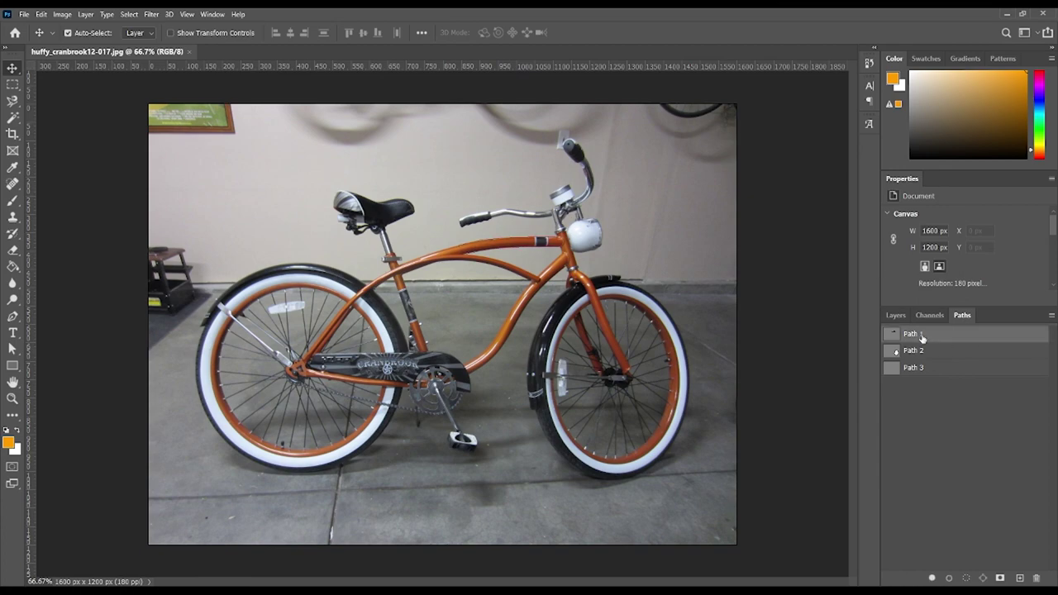
{"action": "scroll", "coordinate": [531, 281], "scroll_direction": "up", "scroll_amount": 2}
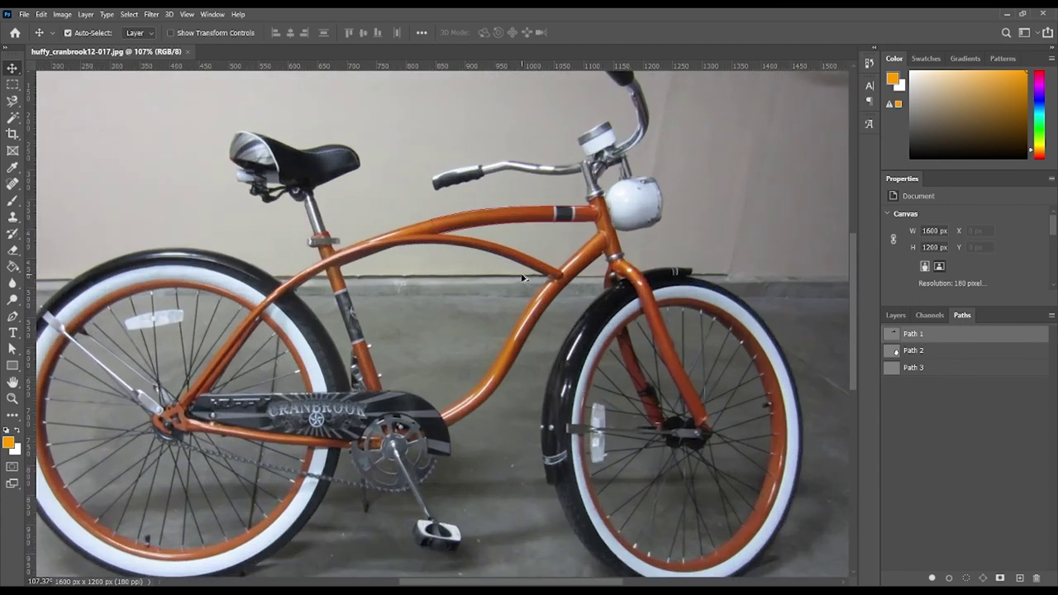
{"action": "scroll", "coordinate": [523, 260], "scroll_direction": "up", "scroll_amount": 3}
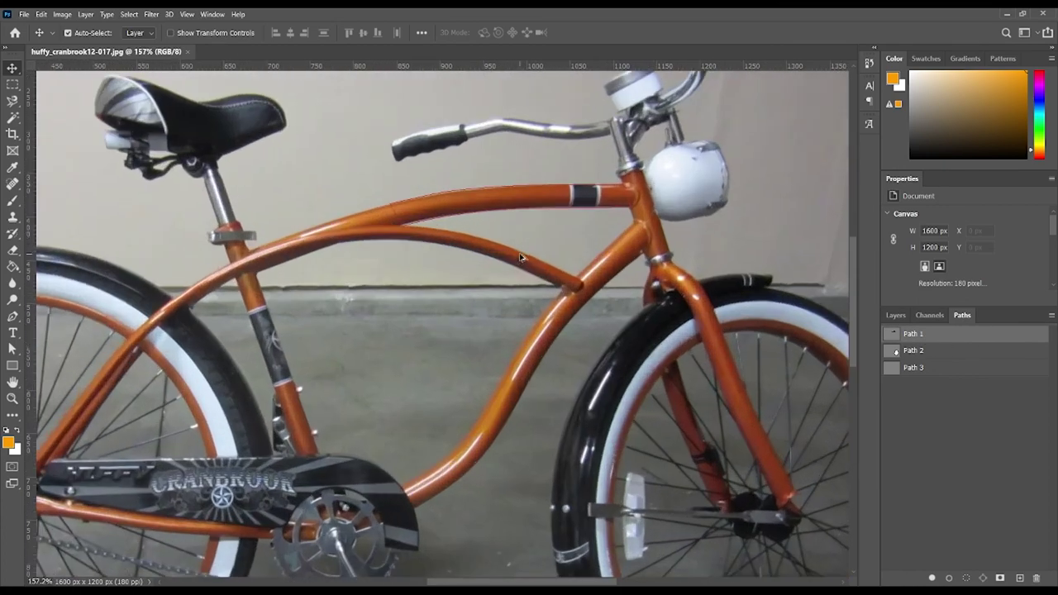
{"action": "left_click", "coordinate": [910, 354]}
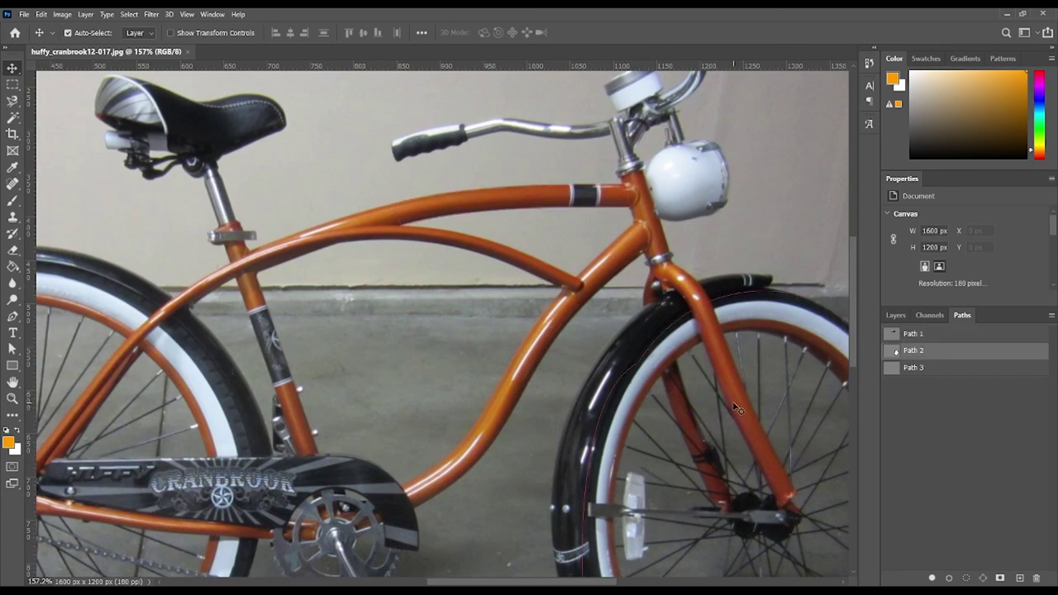
{"action": "scroll", "coordinate": [781, 417], "scroll_direction": "right", "scroll_amount": 5}
{"action": "scroll", "coordinate": [781, 417], "scroll_direction": "down", "scroll_amount": 3}
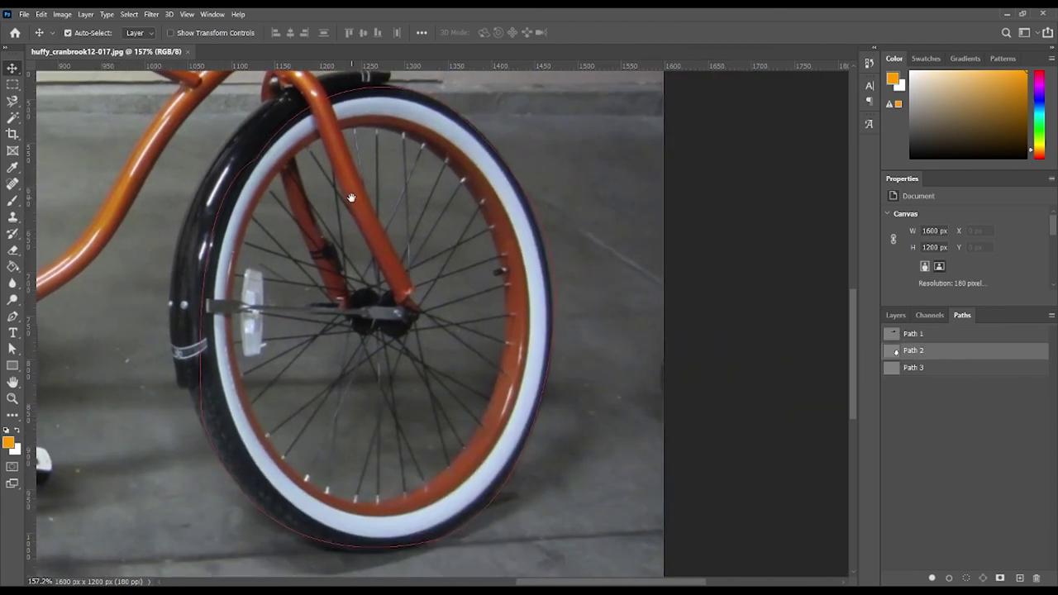
{"action": "left_click", "coordinate": [912, 368]}
{"action": "mouse_move", "coordinate": [384, 352]}
{"action": "left_mouse_down"}
{"action": "mouse_move", "coordinate": [627, 376]}
{"action": "mouse_move", "coordinate": [516, 334]}
{"action": "left_mouse_up"}
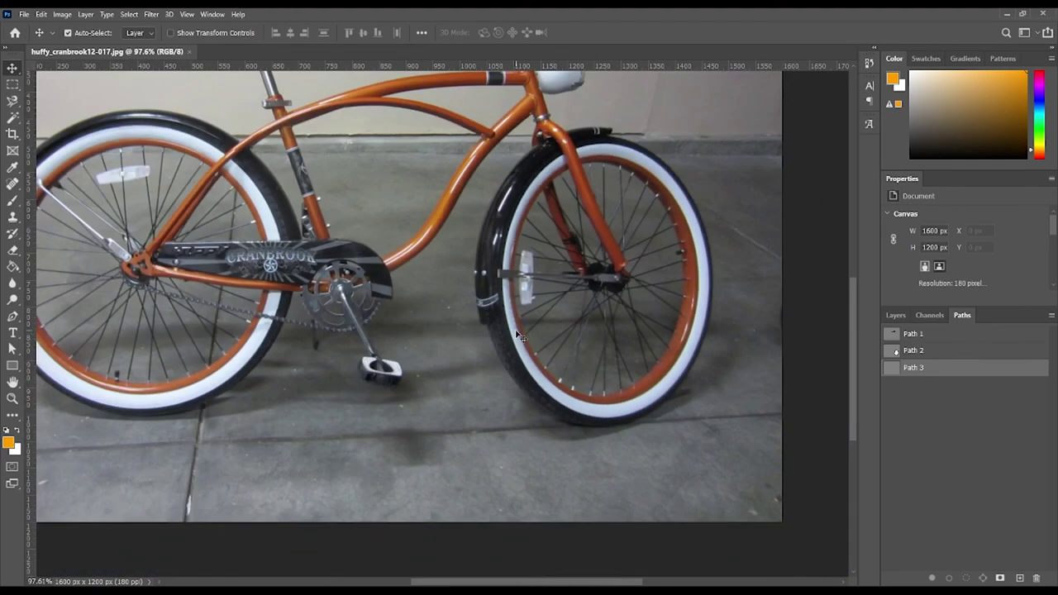
{"action": "scroll", "coordinate": [517, 335], "scroll_direction": "down", "scroll_amount": 3}
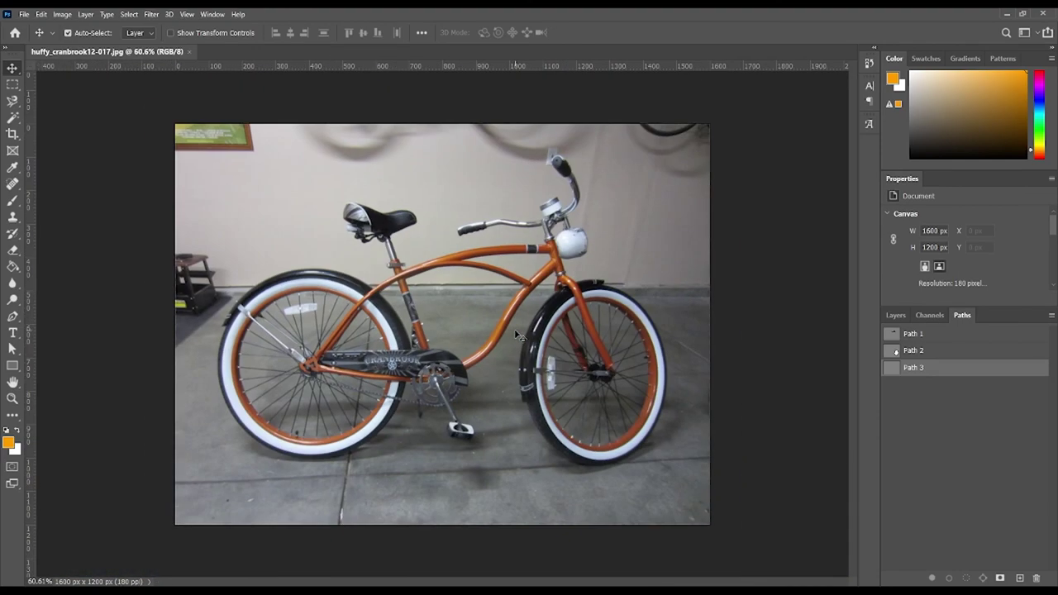